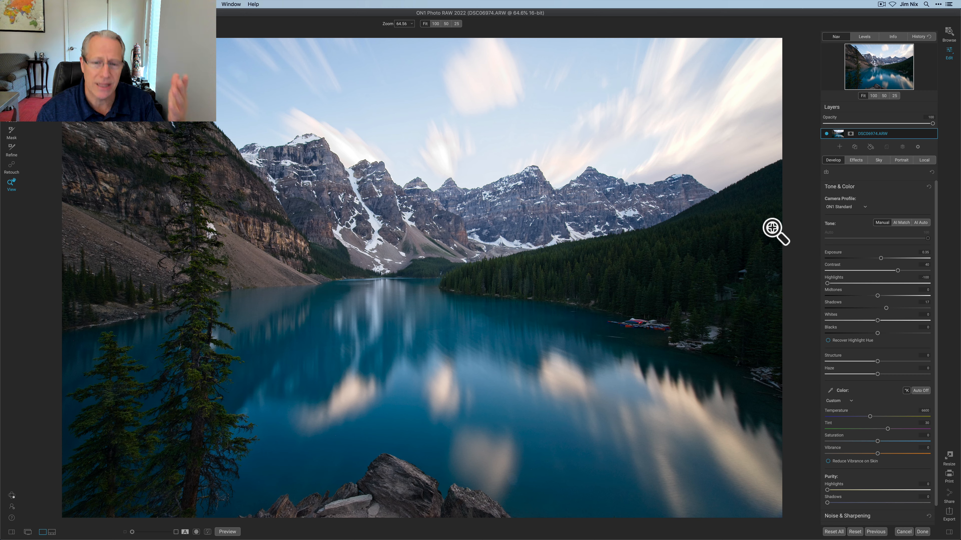
Step: Compare the developed photo with its original and add an HDR Look filter to it
{"action": "key", "text": "backslash"}
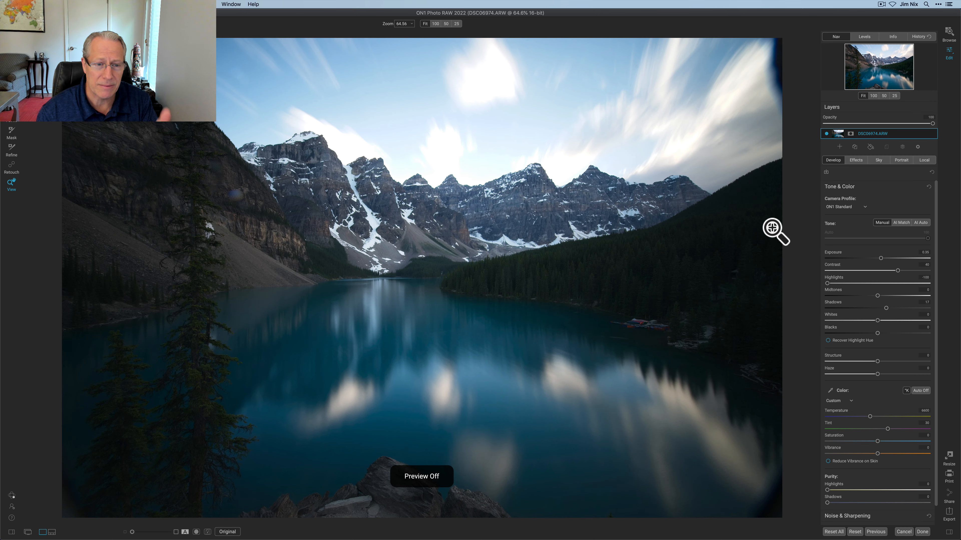
{"action": "key", "text": "backslash"}
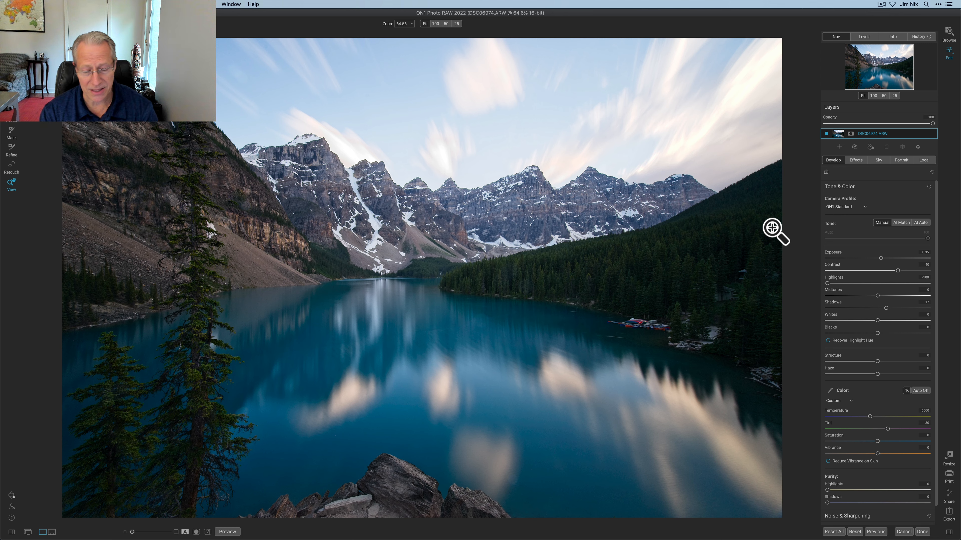
{"action": "left_click", "coordinate": [856, 160]}
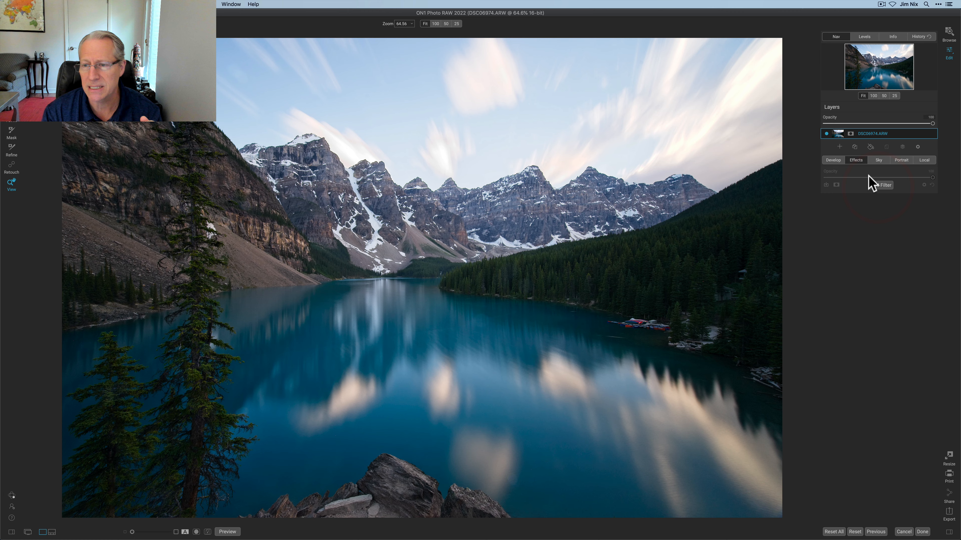
{"action": "left_click", "coordinate": [880, 185]}
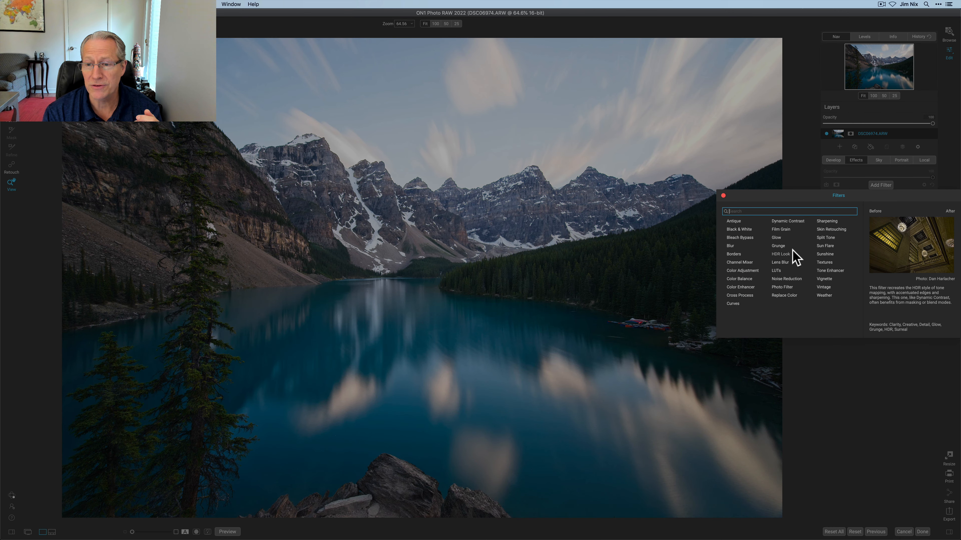
{"action": "left_click", "coordinate": [781, 255]}
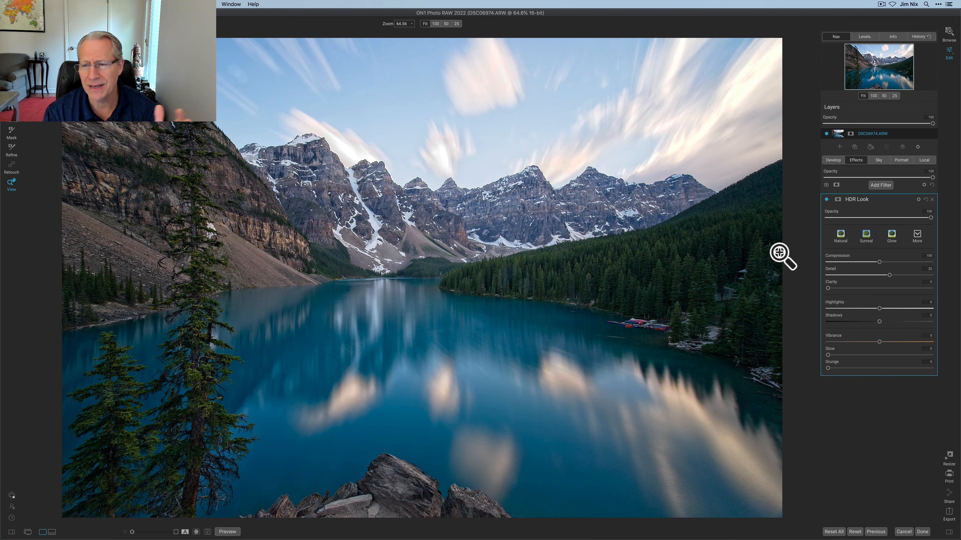
Step: Create a luminosity mask for the HDR Look filter and increase the mask's contrast with Levels until the sky is black
{"action": "left_click", "coordinate": [838, 199]}
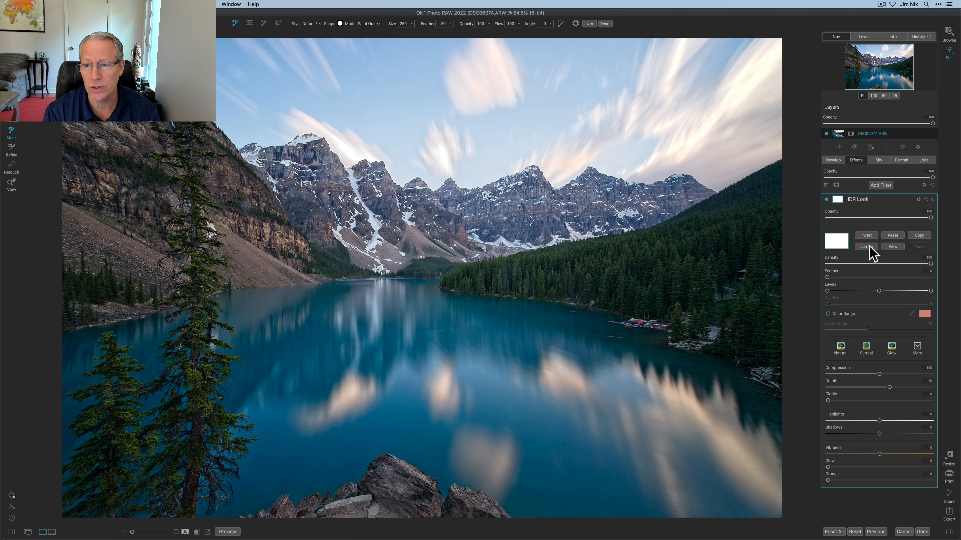
{"action": "left_click", "coordinate": [870, 247]}
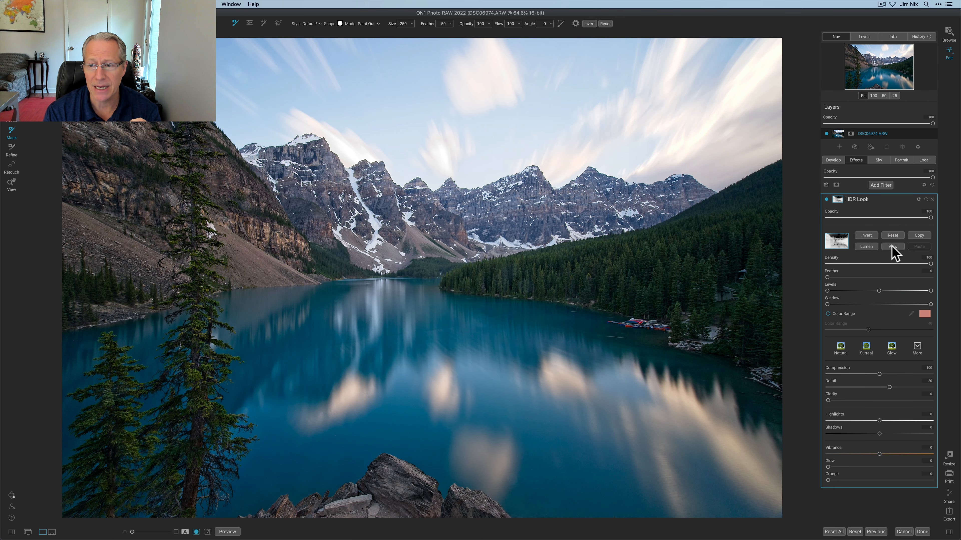
{"action": "left_click", "coordinate": [893, 248]}
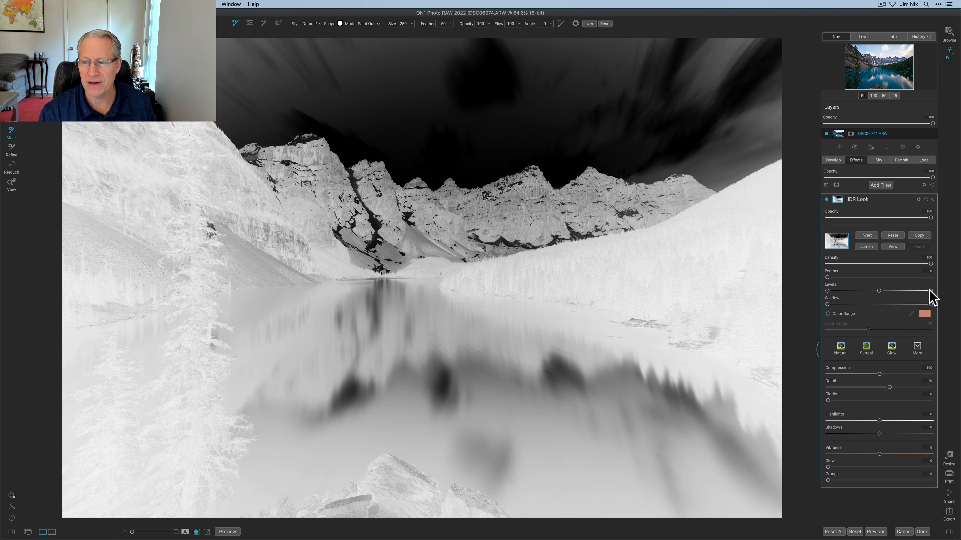
{"action": "mouse_move", "coordinate": [879, 291]}
{"action": "left_mouse_down"}
{"action": "mouse_move", "coordinate": [865, 294]}
{"action": "mouse_move", "coordinate": [900, 291]}
{"action": "mouse_move", "coordinate": [834, 291]}
{"action": "mouse_move", "coordinate": [886, 291]}
{"action": "left_mouse_up"}
{"action": "left_click_drag", "start_coordinate": [852, 291], "coordinate": [856, 291]}
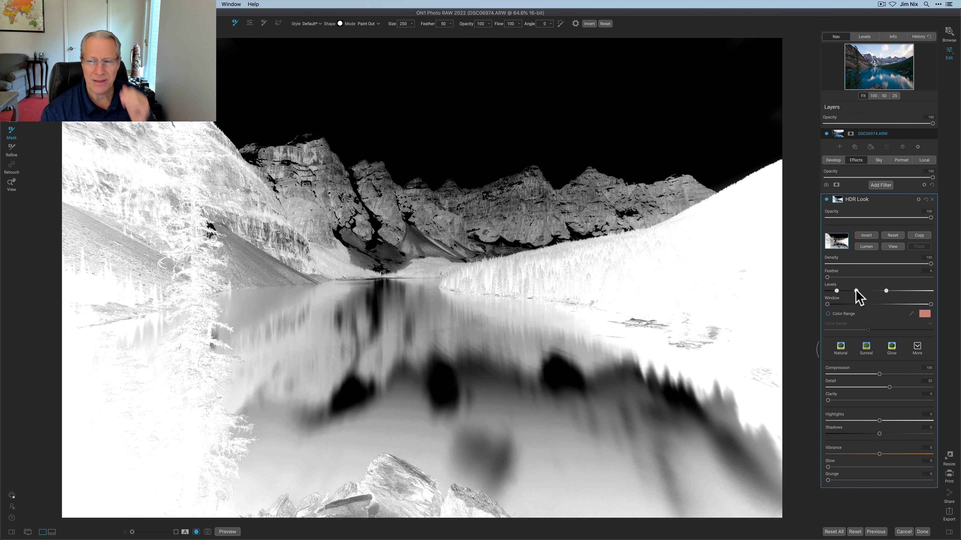
{"action": "left_click", "coordinate": [891, 247]}
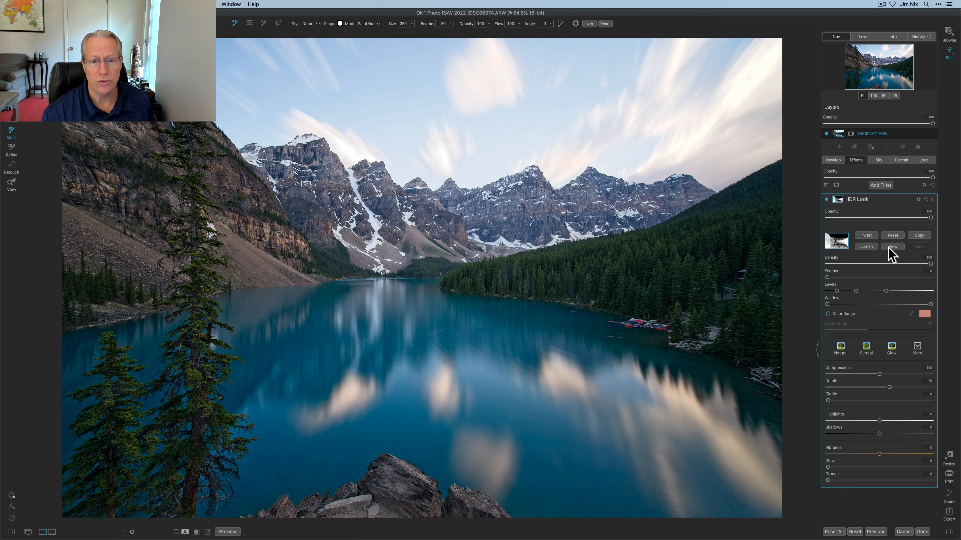
Step: Compare the photo with and without the masked HDR Look filter
{"action": "left_click", "coordinate": [826, 200]}
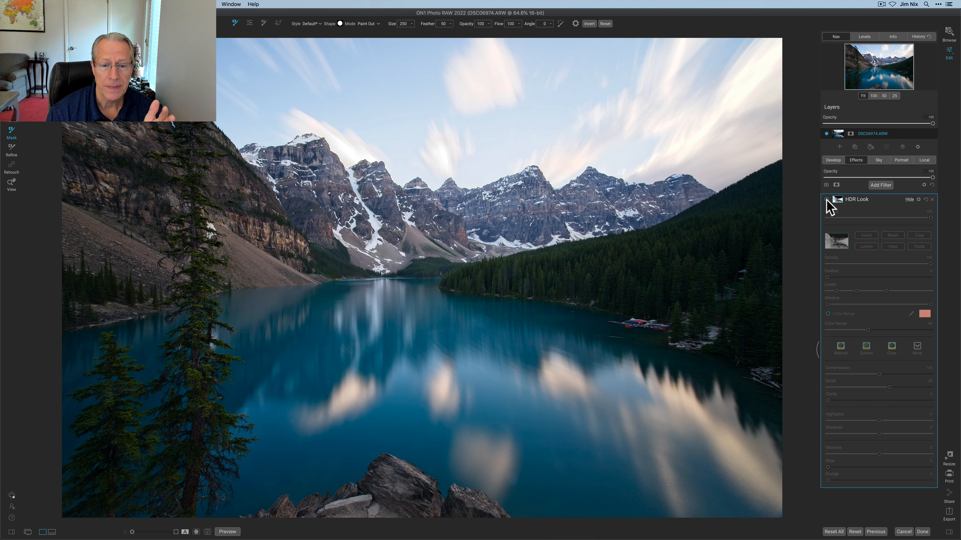
{"action": "left_click", "coordinate": [826, 200]}
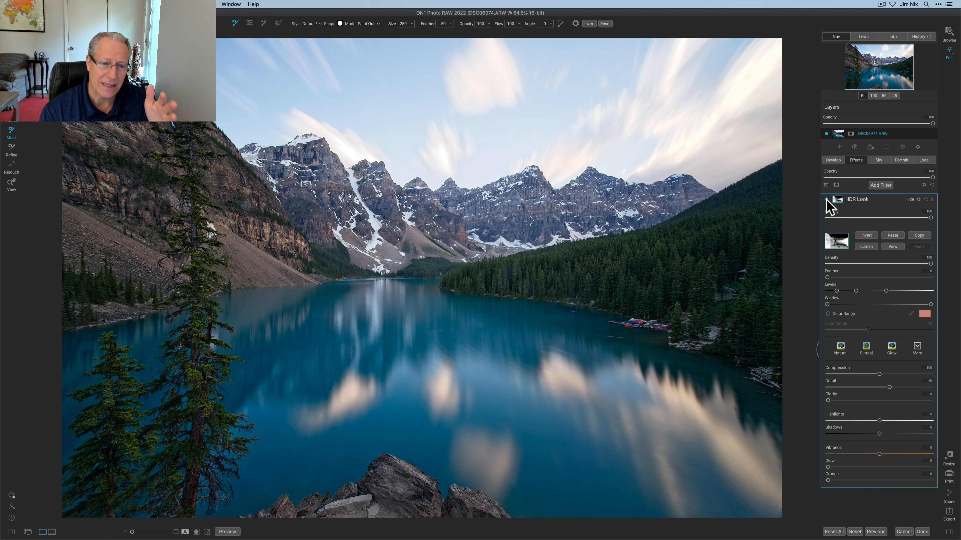
{"action": "left_click", "coordinate": [826, 200]}
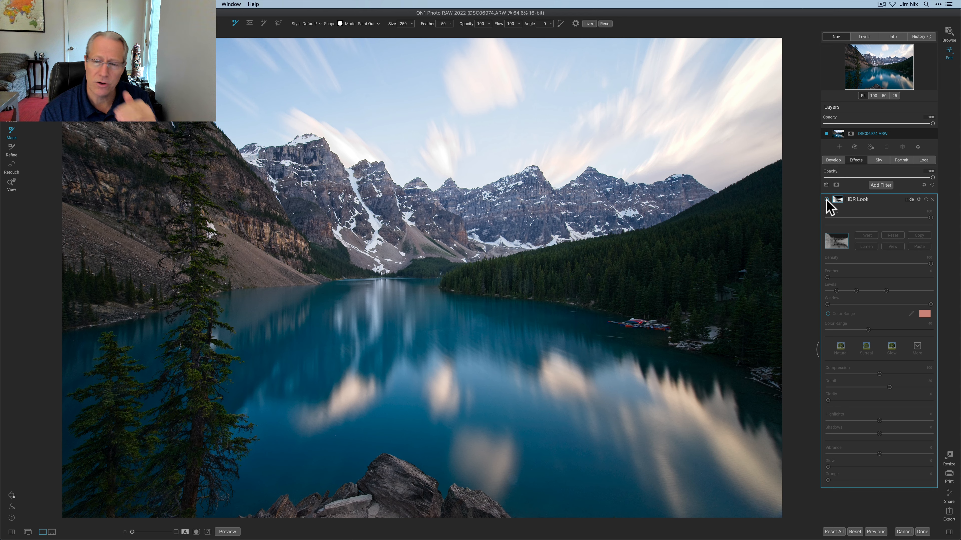
{"action": "left_click", "coordinate": [826, 200]}
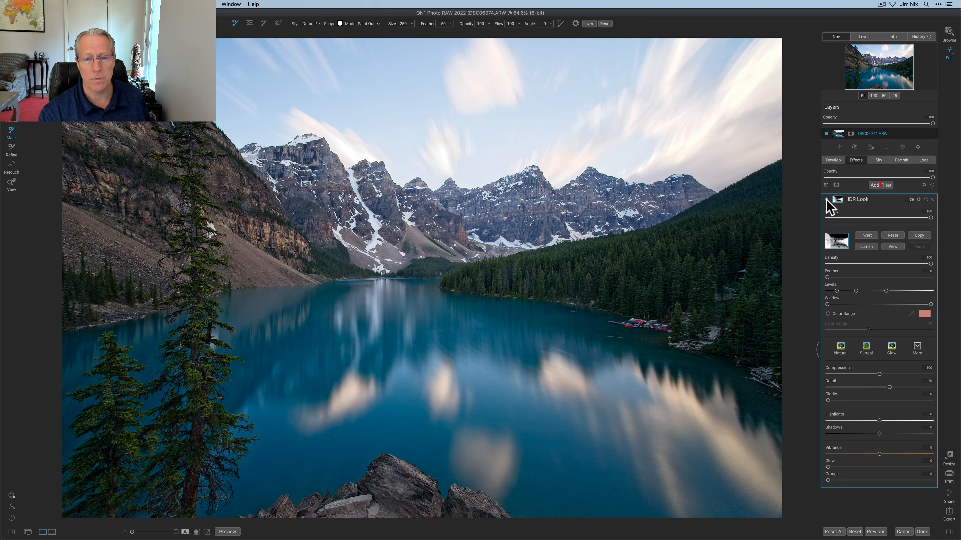
Step: Add a Dynamic Contrast filter and open its mask settings
{"action": "left_click", "coordinate": [881, 185]}
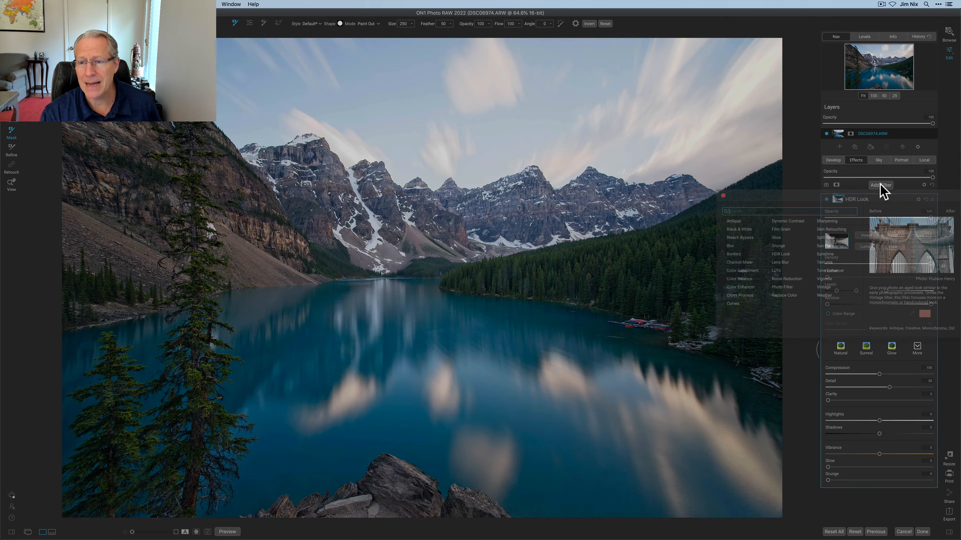
{"action": "left_click", "coordinate": [794, 223]}
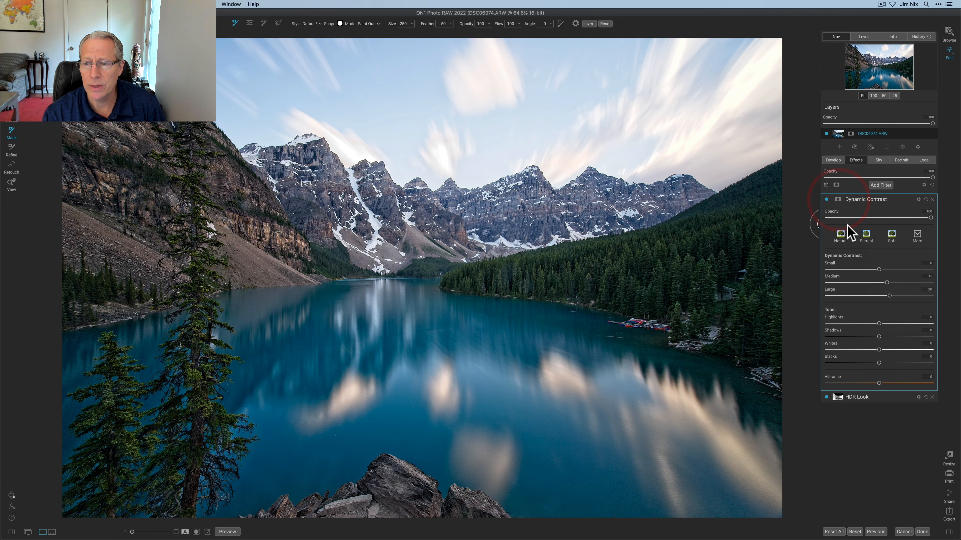
{"action": "left_click", "coordinate": [837, 200]}
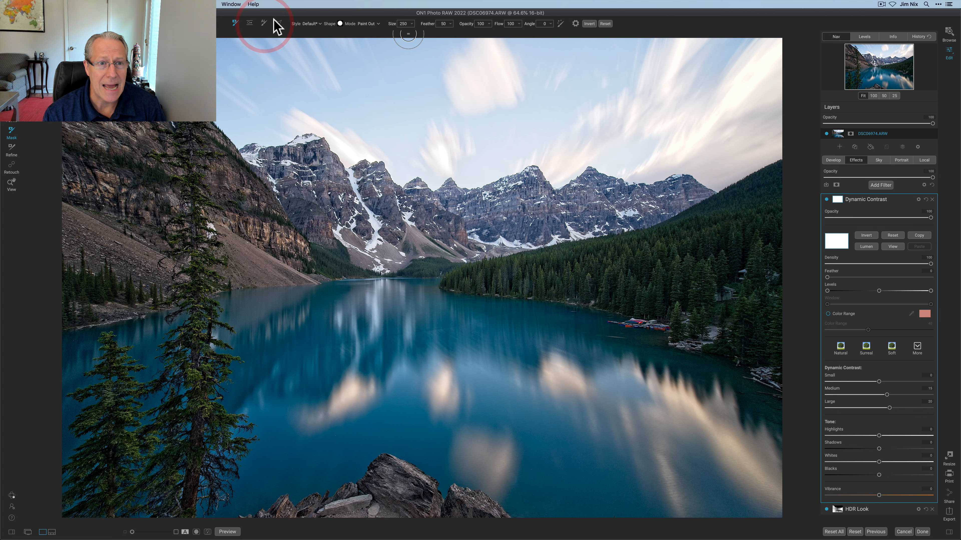
Step: Mark the mountains, forested slope, foreground rocks and trees as Drop areas for the Dynamic Contrast mask
{"action": "left_click", "coordinate": [264, 24]}
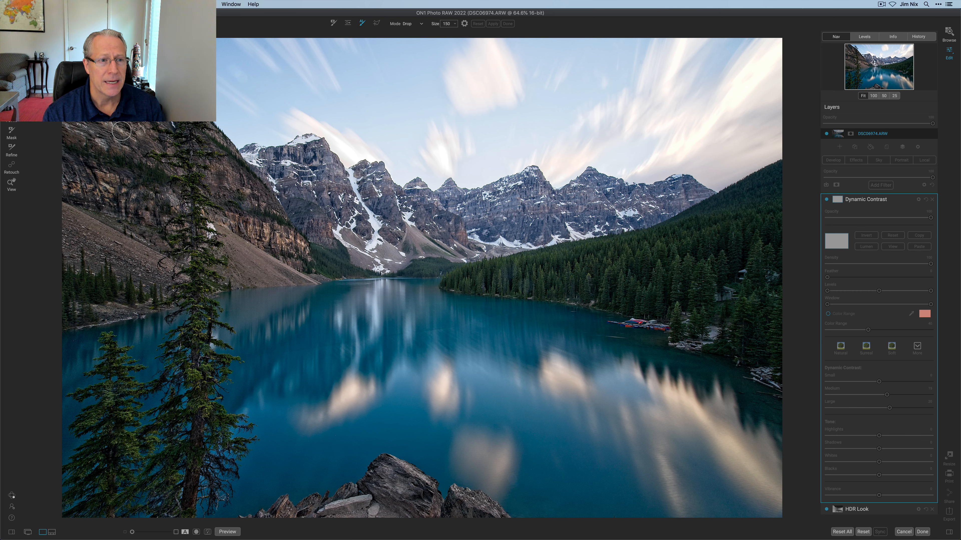
{"action": "mouse_move", "coordinate": [144, 125]}
{"action": "left_mouse_down"}
{"action": "mouse_move", "coordinate": [210, 184]}
{"action": "mouse_move", "coordinate": [82, 258]}
{"action": "mouse_move", "coordinate": [108, 284]}
{"action": "mouse_move", "coordinate": [285, 195]}
{"action": "mouse_move", "coordinate": [300, 196]}
{"action": "mouse_move", "coordinate": [307, 228]}
{"action": "mouse_move", "coordinate": [393, 215]}
{"action": "mouse_move", "coordinate": [736, 229]}
{"action": "mouse_move", "coordinate": [766, 287]}
{"action": "mouse_move", "coordinate": [690, 294]}
{"action": "mouse_move", "coordinate": [593, 276]}
{"action": "mouse_move", "coordinate": [492, 279]}
{"action": "left_mouse_up"}
{"action": "mouse_move", "coordinate": [469, 503]}
{"action": "left_mouse_down"}
{"action": "mouse_move", "coordinate": [412, 506]}
{"action": "mouse_move", "coordinate": [387, 488]}
{"action": "mouse_move", "coordinate": [327, 508]}
{"action": "left_mouse_up"}
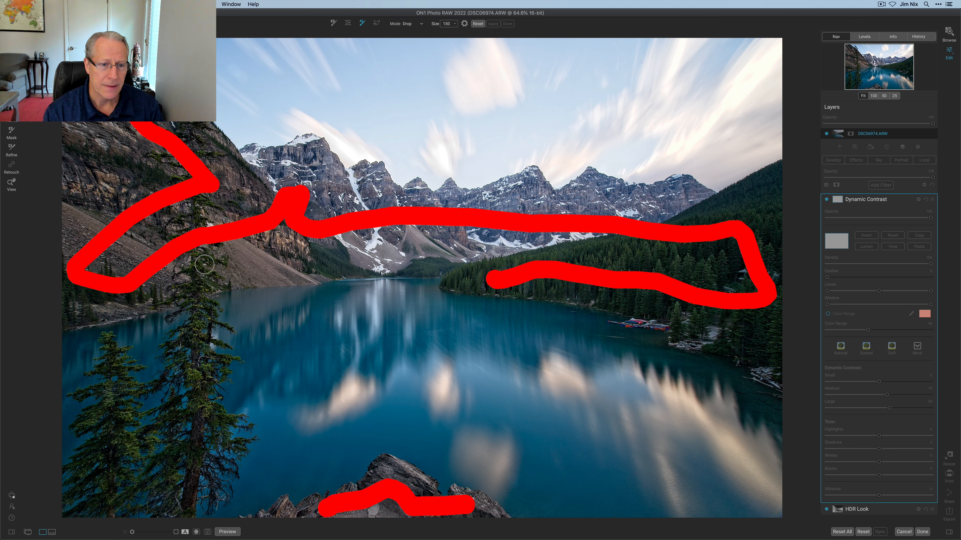
{"action": "mouse_move", "coordinate": [204, 262]}
{"action": "left_mouse_down"}
{"action": "mouse_move", "coordinate": [188, 446]}
{"action": "mouse_move", "coordinate": [171, 493]}
{"action": "mouse_move", "coordinate": [90, 495]}
{"action": "mouse_move", "coordinate": [110, 366]}
{"action": "left_mouse_up"}
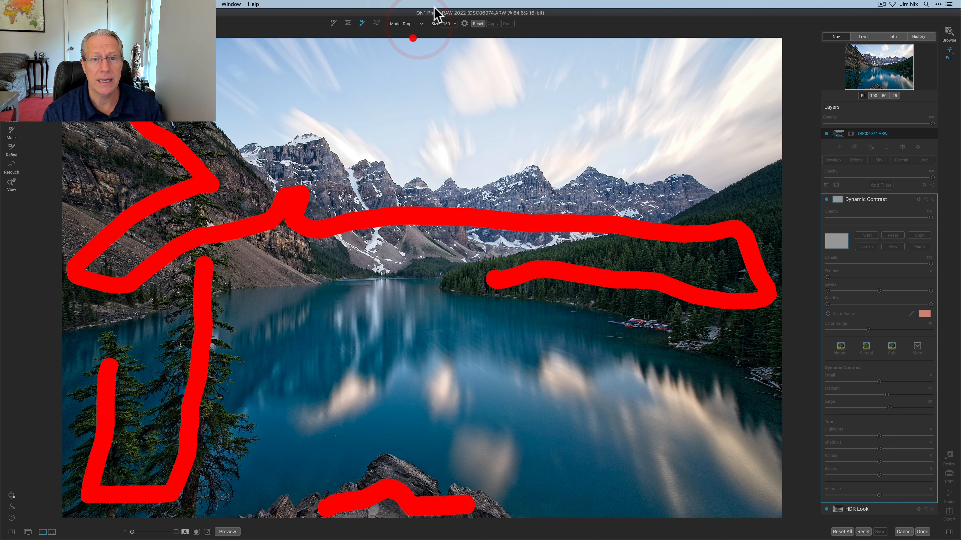
Step: Mark the sky and the lake as Keep areas and apply the mask strokes
{"action": "left_click", "coordinate": [412, 23]}
{"action": "left_click", "coordinate": [408, 37]}
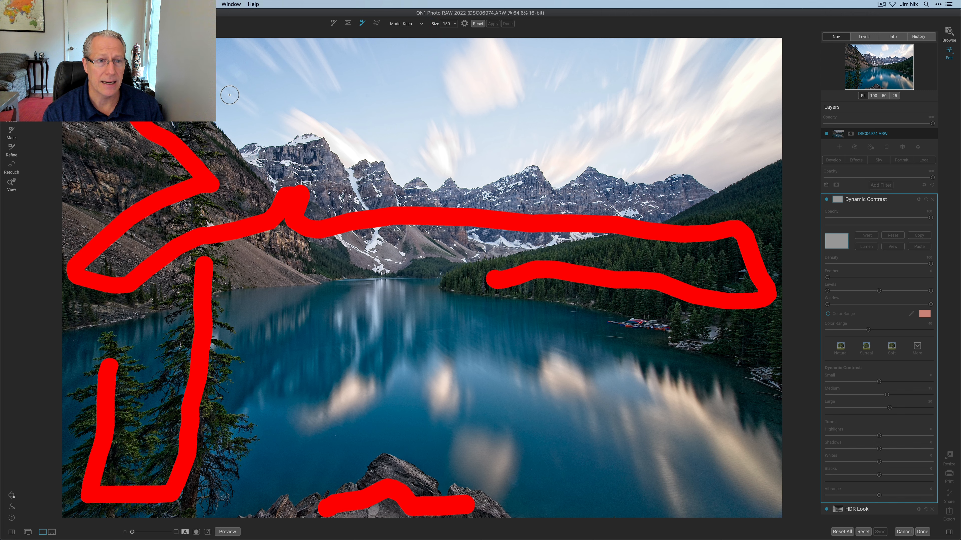
{"action": "mouse_move", "coordinate": [218, 60]}
{"action": "left_mouse_down"}
{"action": "mouse_move", "coordinate": [265, 108]}
{"action": "mouse_move", "coordinate": [336, 92]}
{"action": "mouse_move", "coordinate": [381, 128]}
{"action": "mouse_move", "coordinate": [431, 137]}
{"action": "mouse_move", "coordinate": [527, 125]}
{"action": "mouse_move", "coordinate": [674, 127]}
{"action": "mouse_move", "coordinate": [745, 107]}
{"action": "mouse_move", "coordinate": [655, 75]}
{"action": "mouse_move", "coordinate": [595, 84]}
{"action": "mouse_move", "coordinate": [351, 71]}
{"action": "left_mouse_up"}
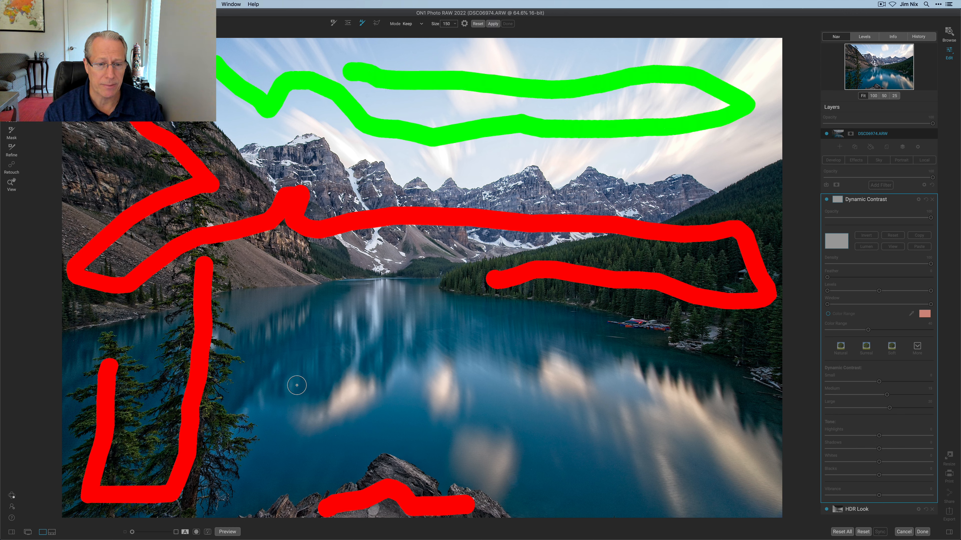
{"action": "mouse_move", "coordinate": [270, 340]}
{"action": "left_mouse_down"}
{"action": "mouse_move", "coordinate": [296, 466]}
{"action": "mouse_move", "coordinate": [347, 449]}
{"action": "mouse_move", "coordinate": [346, 405]}
{"action": "mouse_move", "coordinate": [316, 355]}
{"action": "mouse_move", "coordinate": [409, 322]}
{"action": "mouse_move", "coordinate": [445, 324]}
{"action": "mouse_move", "coordinate": [405, 393]}
{"action": "mouse_move", "coordinate": [411, 412]}
{"action": "mouse_move", "coordinate": [539, 340]}
{"action": "mouse_move", "coordinate": [693, 435]}
{"action": "mouse_move", "coordinate": [548, 421]}
{"action": "mouse_move", "coordinate": [500, 437]}
{"action": "mouse_move", "coordinate": [567, 461]}
{"action": "mouse_move", "coordinate": [747, 469]}
{"action": "left_mouse_up"}
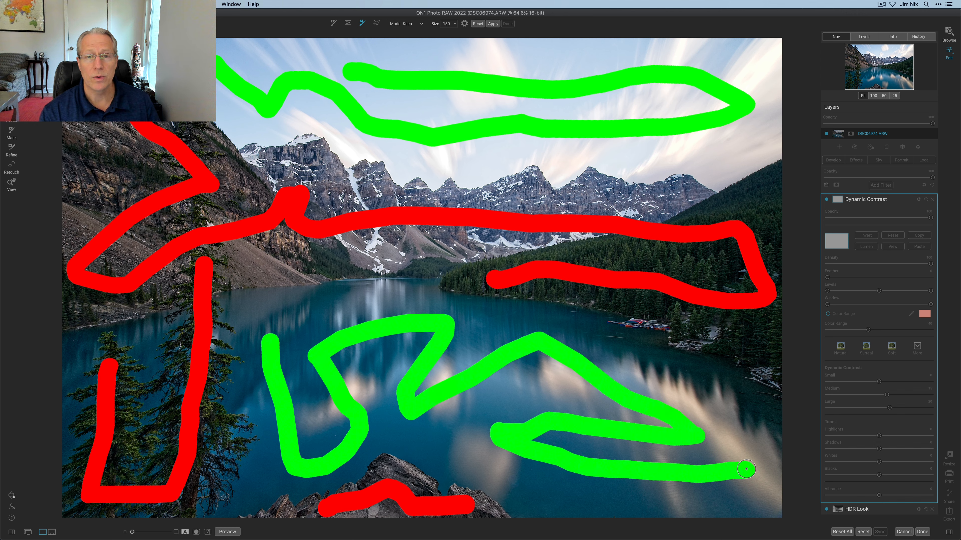
{"action": "left_click", "coordinate": [493, 24]}
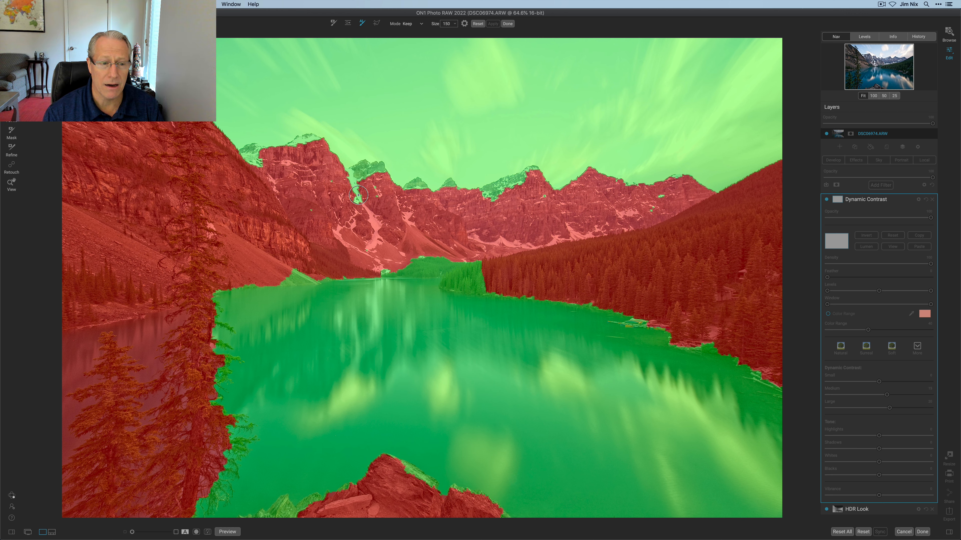
Step: Reduce the brush size to 100 and mark the missed lake water around the foreground trees as Keep
{"action": "key", "text": "bracketleft"}
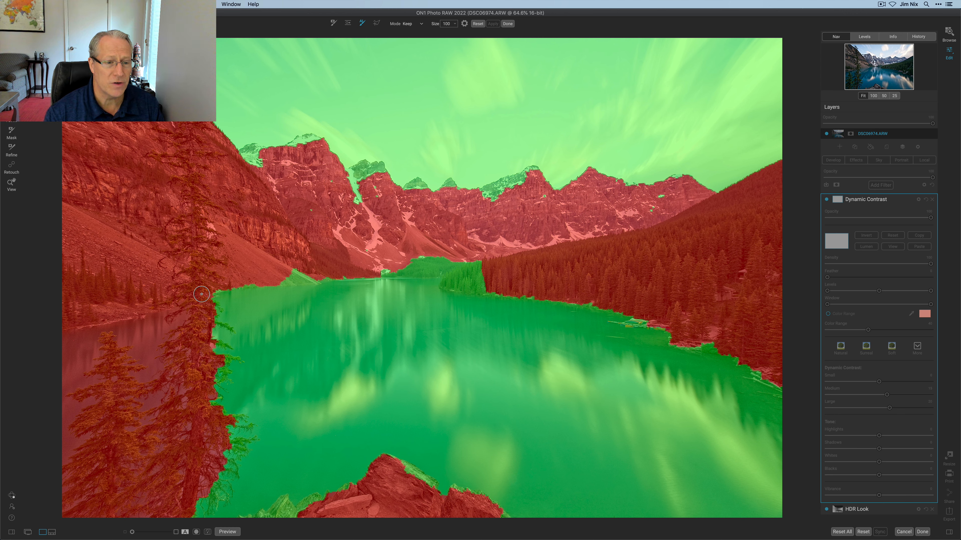
{"action": "left_click_drag", "start_coordinate": [144, 328], "coordinate": [150, 358]}
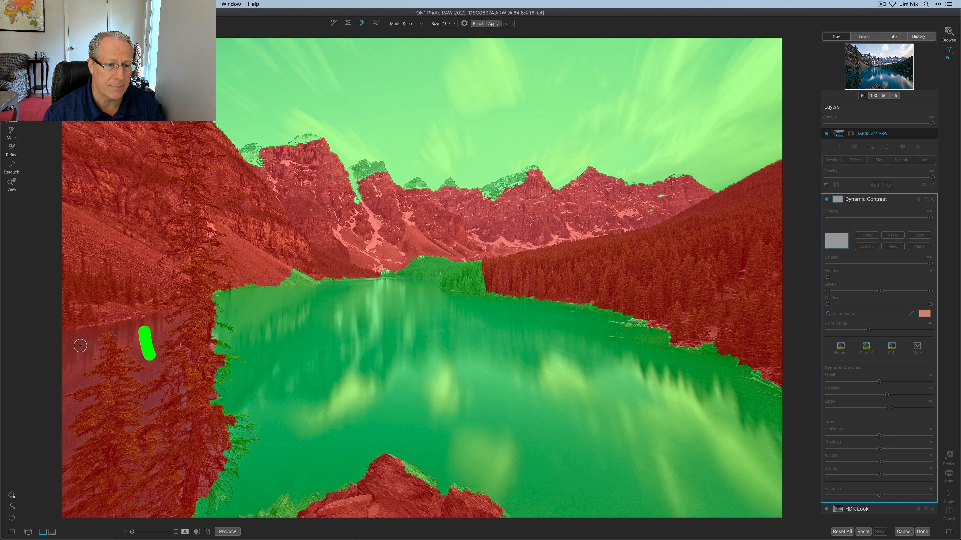
{"action": "left_click_drag", "start_coordinate": [80, 345], "coordinate": [66, 367]}
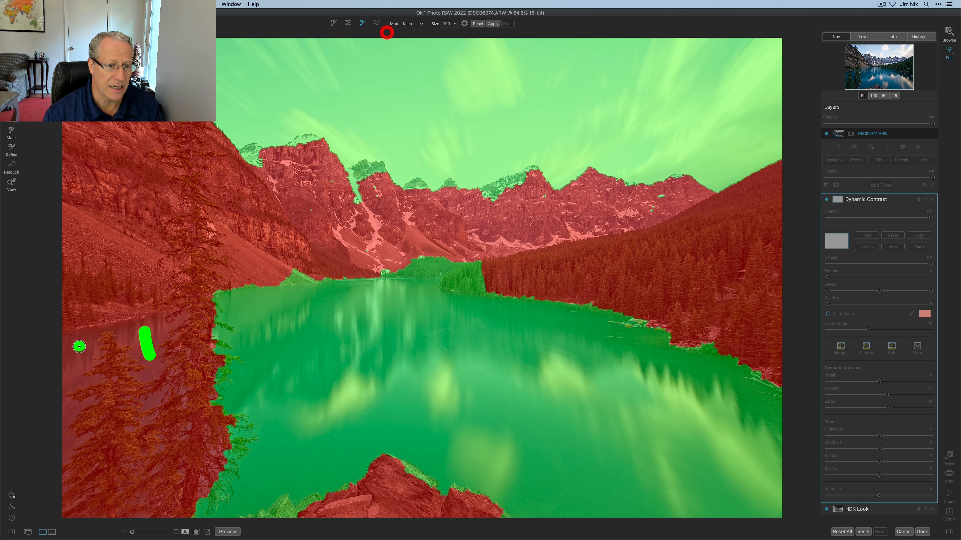
Step: Mark the missed mountain peaks as Drop, apply and finish the mask, and check it in mask view
{"action": "left_click", "coordinate": [410, 23]}
{"action": "left_click", "coordinate": [410, 36]}
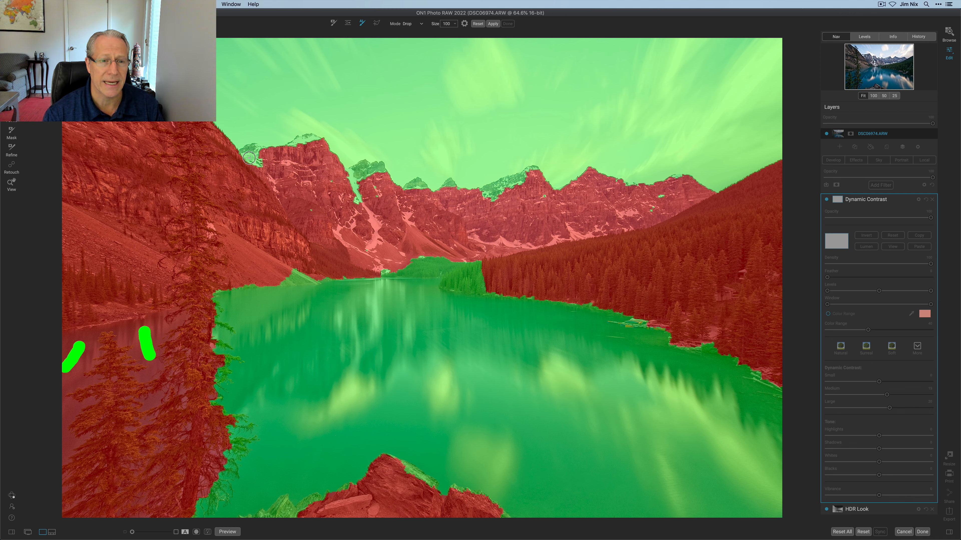
{"action": "left_click", "coordinate": [493, 24]}
{"action": "left_click", "coordinate": [508, 23]}
{"action": "left_click", "coordinate": [893, 247]}
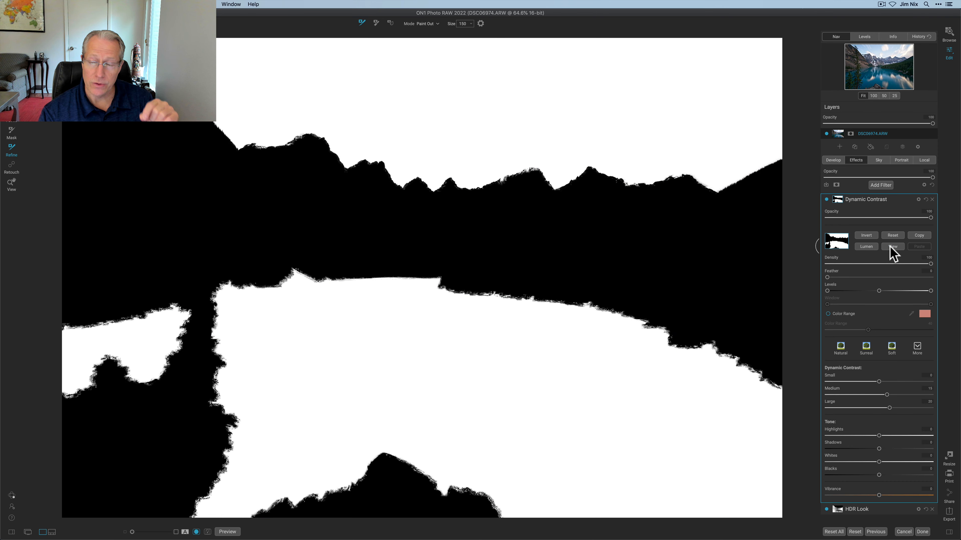
{"action": "left_click", "coordinate": [892, 247]}
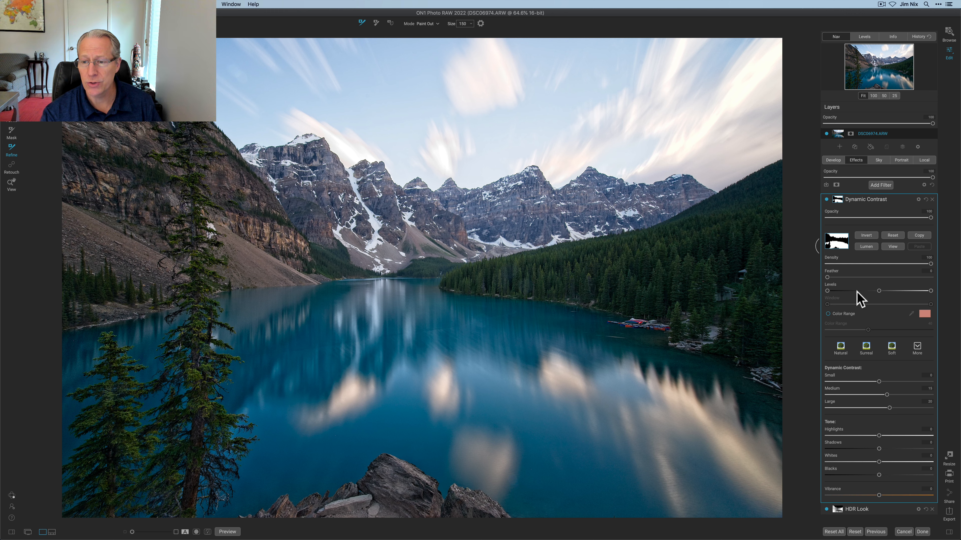
Step: Lower the Dynamic Contrast filter's Small, Medium and Large values to about -28 each
{"action": "left_click", "coordinate": [838, 201]}
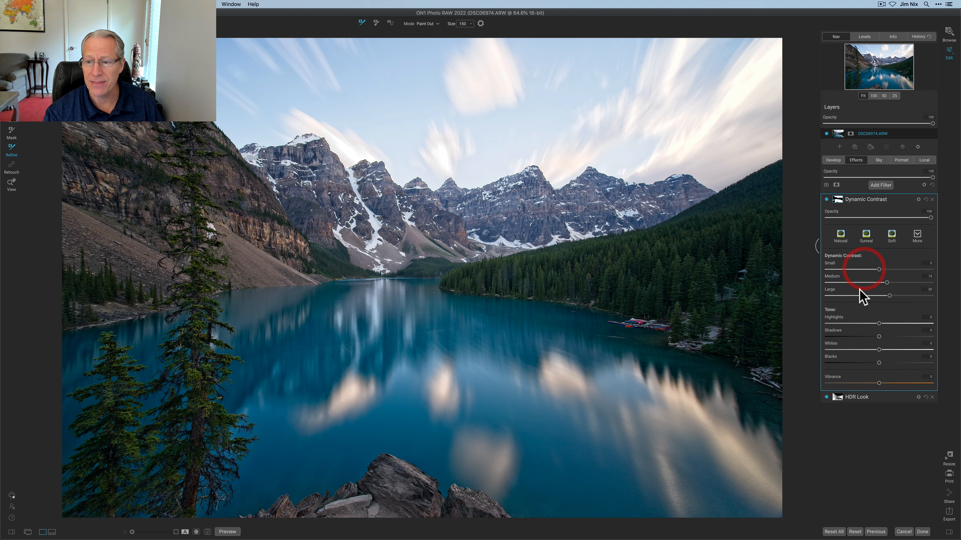
{"action": "left_click", "coordinate": [864, 269]}
{"action": "left_click", "coordinate": [864, 282]}
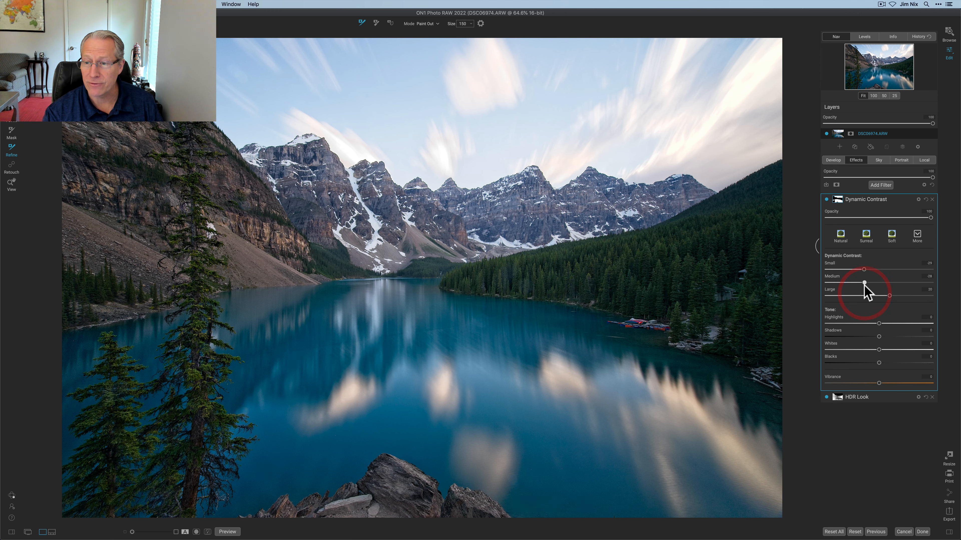
{"action": "left_click", "coordinate": [865, 295]}
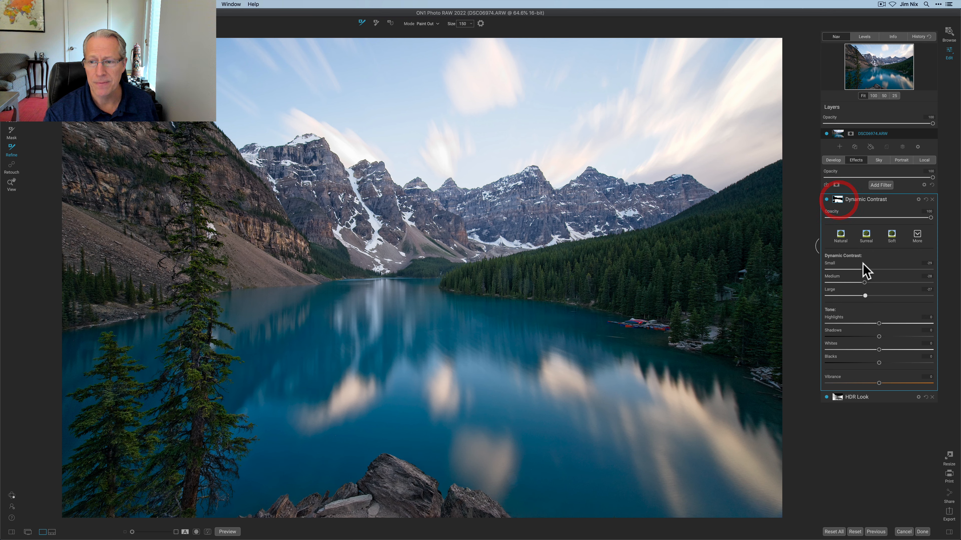
Step: Display the Dynamic Contrast filter's mask in black and white
{"action": "left_click", "coordinate": [838, 200]}
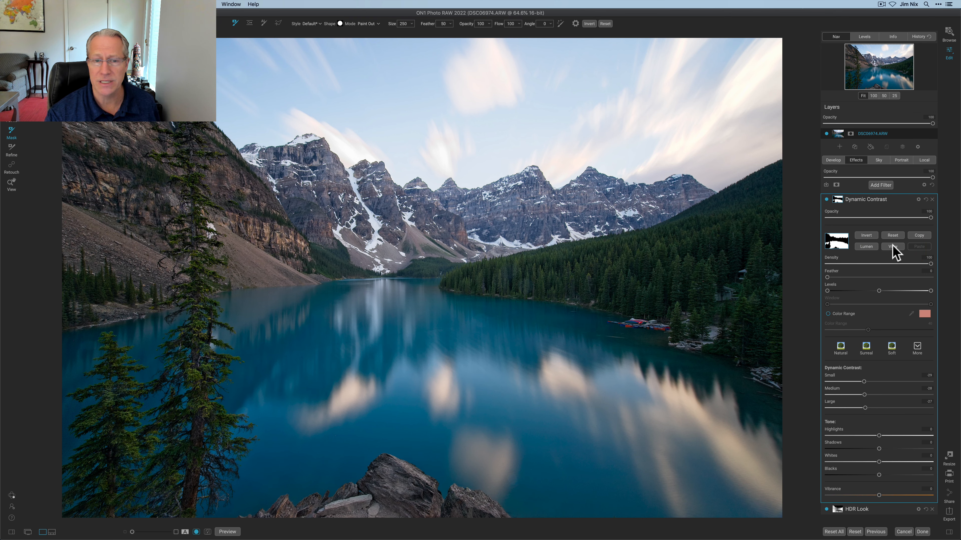
{"action": "left_click", "coordinate": [893, 246]}
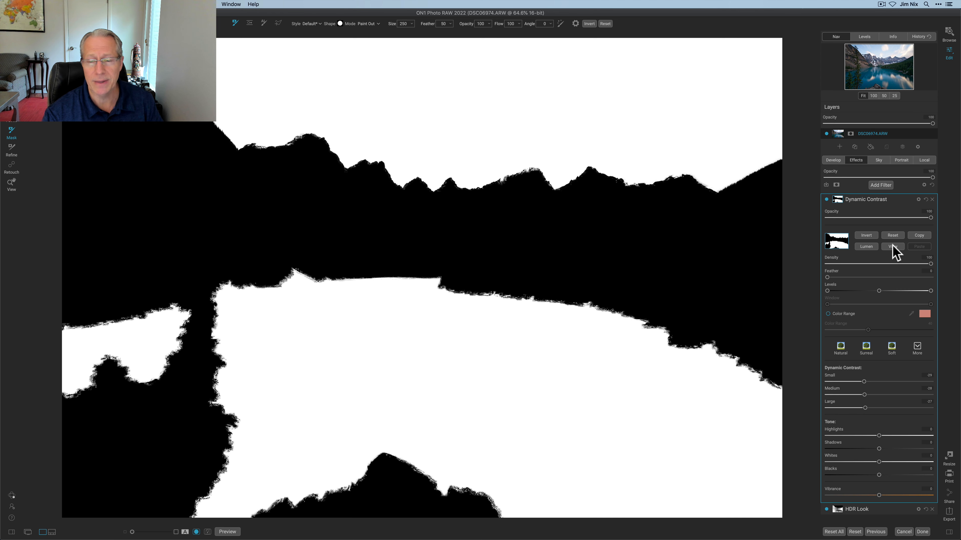
Step: Leave the mask view, collapse the mask options and compare the photo with the Dynamic Contrast filter off and on
{"action": "left_click", "coordinate": [893, 247]}
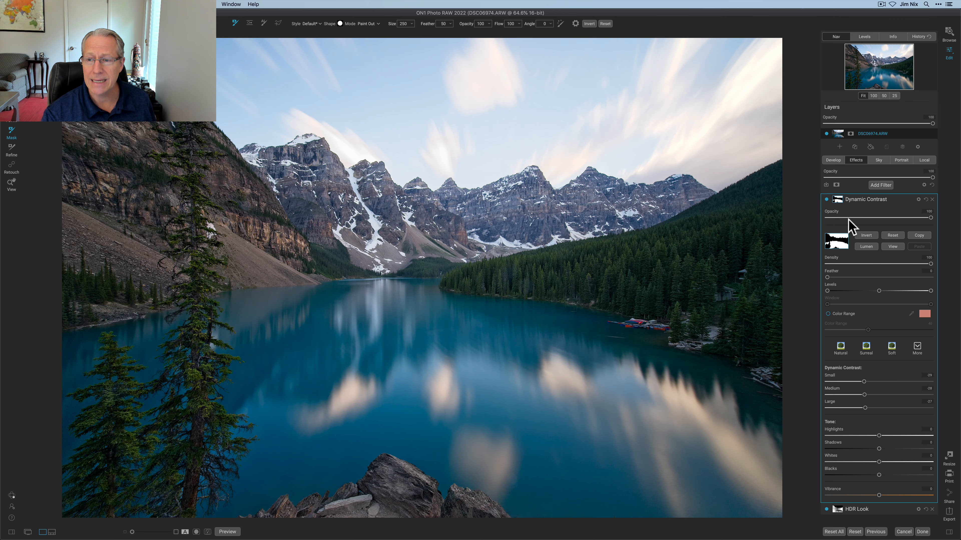
{"action": "left_click", "coordinate": [837, 200]}
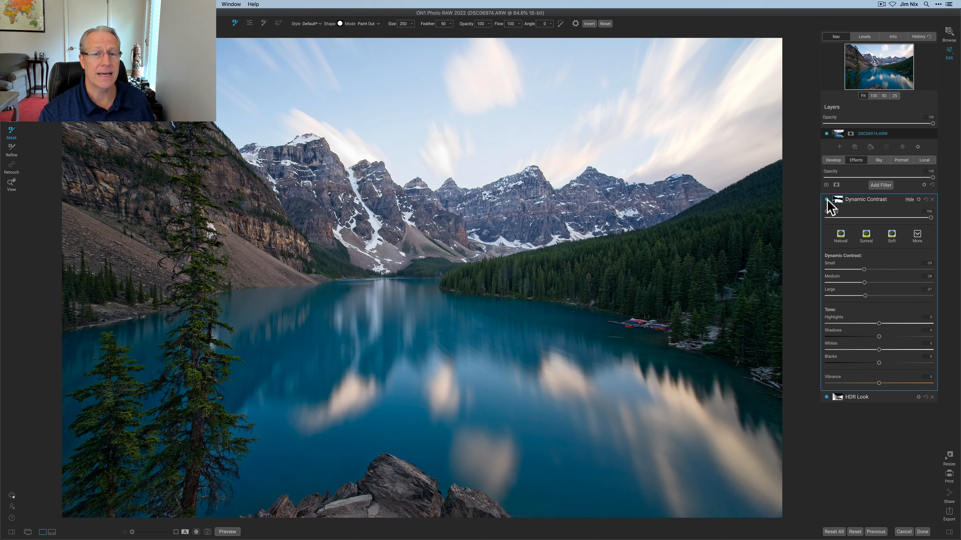
{"action": "left_click", "coordinate": [826, 201]}
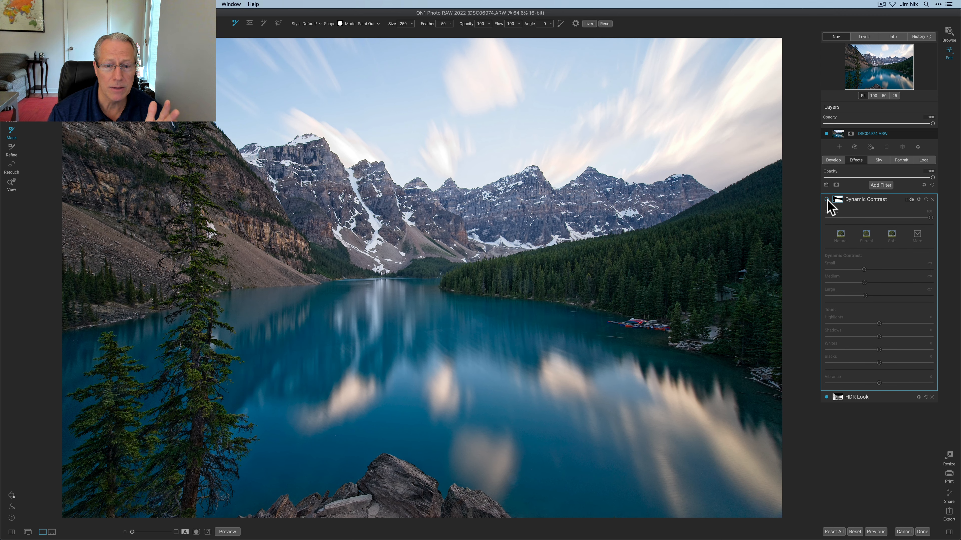
{"action": "left_click", "coordinate": [826, 201]}
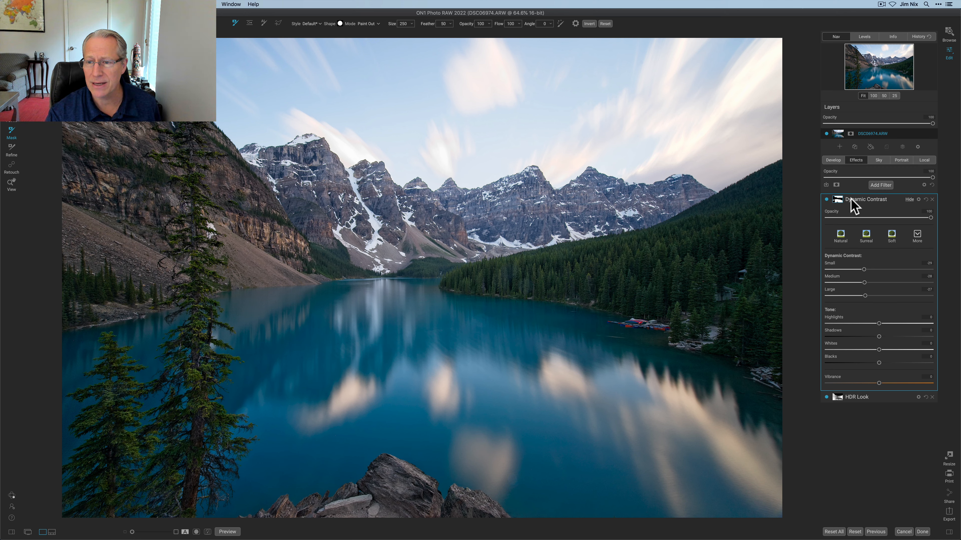
Step: Copy the Dynamic Contrast filter's mask and add a second Dynamic Contrast filter
{"action": "left_click", "coordinate": [840, 201]}
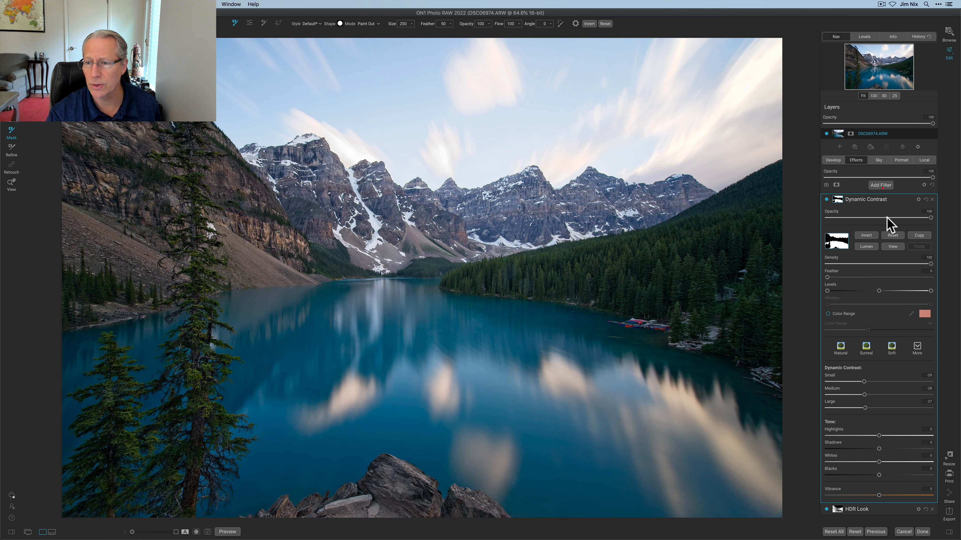
{"action": "left_click", "coordinate": [880, 185]}
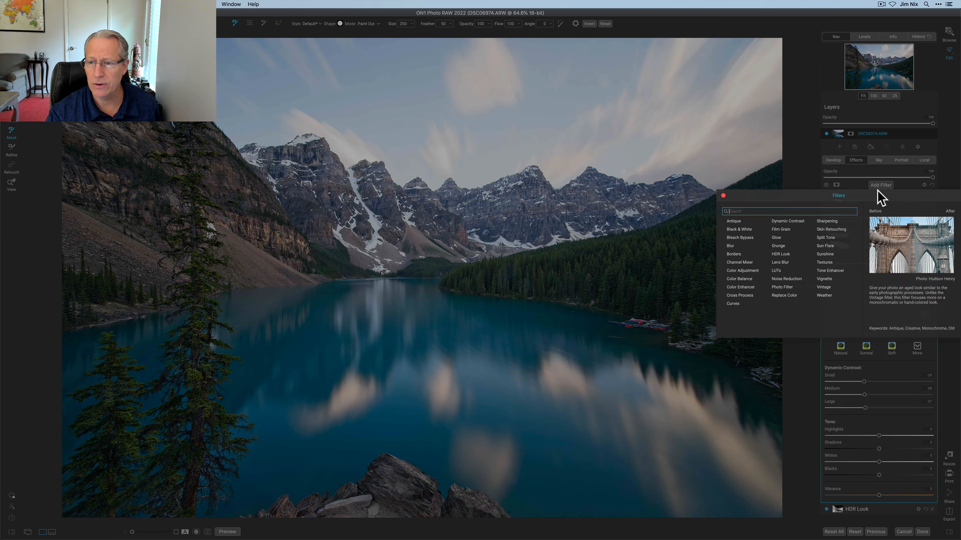
{"action": "left_click", "coordinate": [791, 221]}
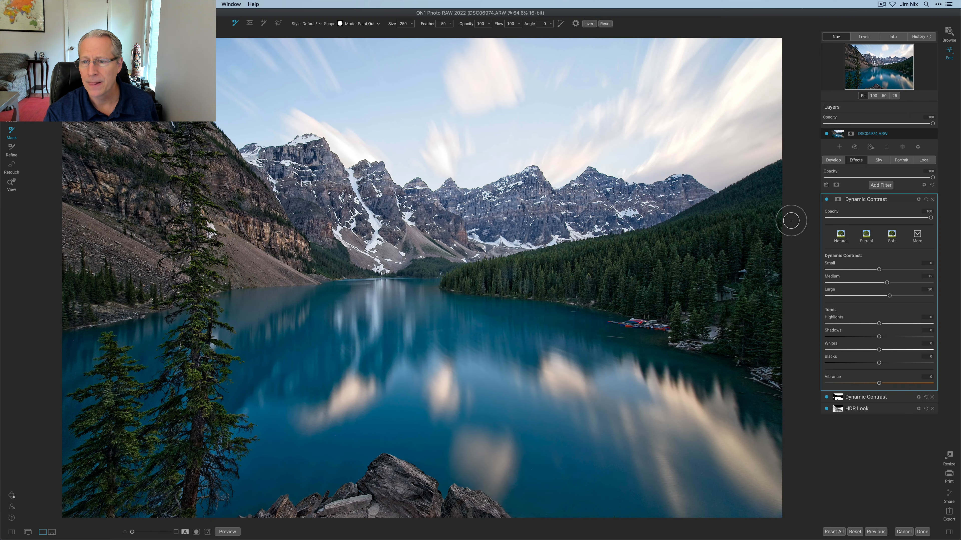
Step: Paste the copied mask into the new Dynamic Contrast filter, invert it and check it in mask view
{"action": "left_click", "coordinate": [837, 199]}
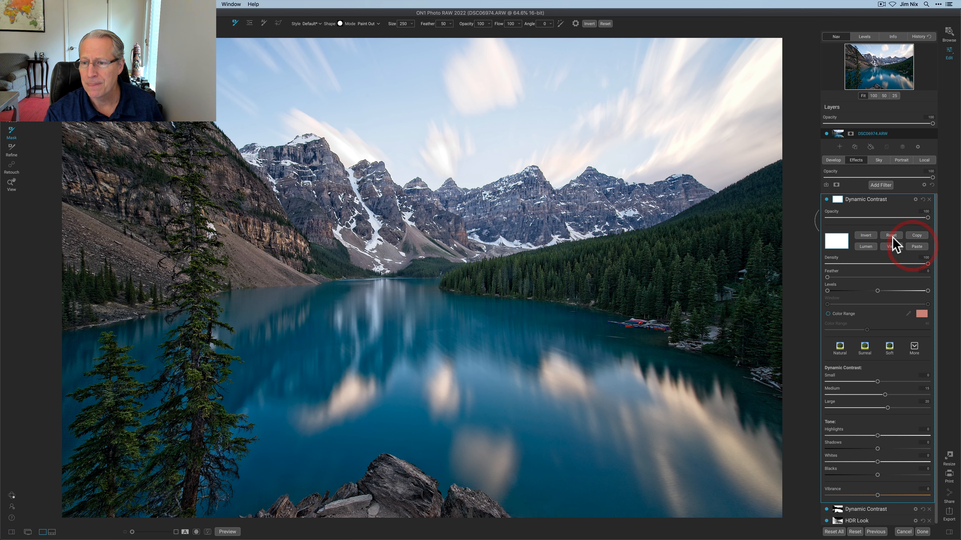
{"action": "left_click", "coordinate": [866, 235]}
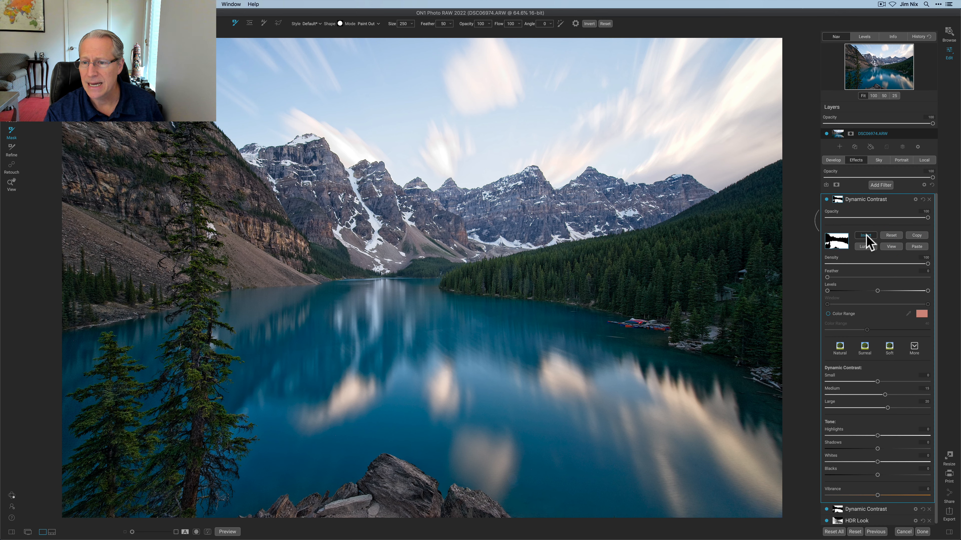
{"action": "left_click", "coordinate": [887, 245]}
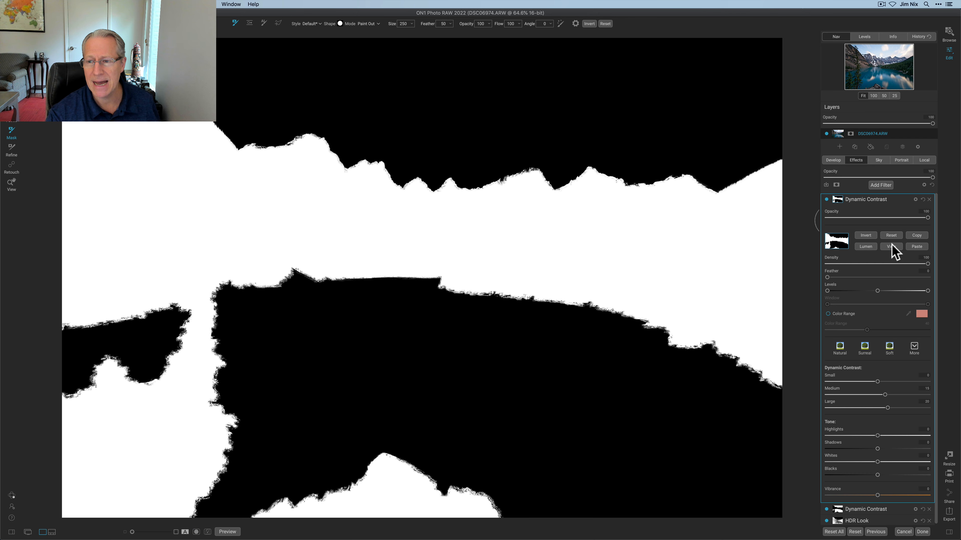
{"action": "left_click", "coordinate": [887, 245]}
Step: Lower the new Dynamic Contrast filter's Large value to about 12 and its Medium value to about 11
{"action": "left_click", "coordinate": [838, 200]}
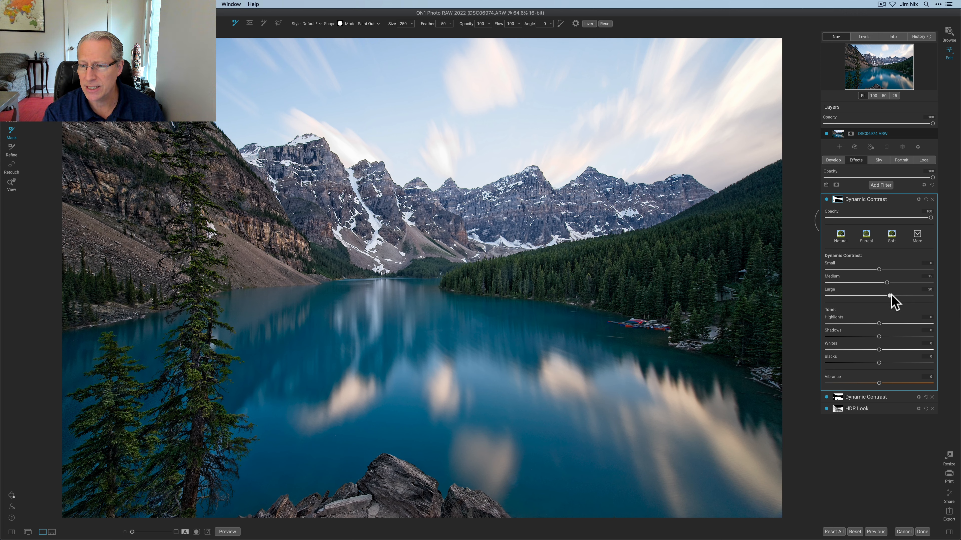
{"action": "left_click_drag", "start_coordinate": [891, 294], "coordinate": [885, 295]}
{"action": "left_click_drag", "start_coordinate": [887, 282], "coordinate": [884, 283]}
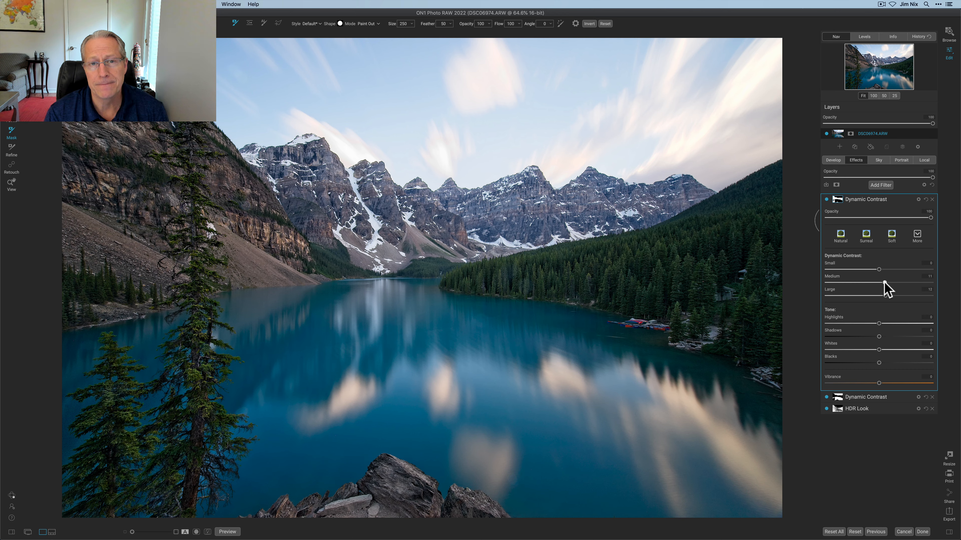
Step: Add a Sunshine filter with Amount about 25, Warmth about 17 and Saturation about 9, and compare the photo with it off and on
{"action": "left_click", "coordinate": [882, 186]}
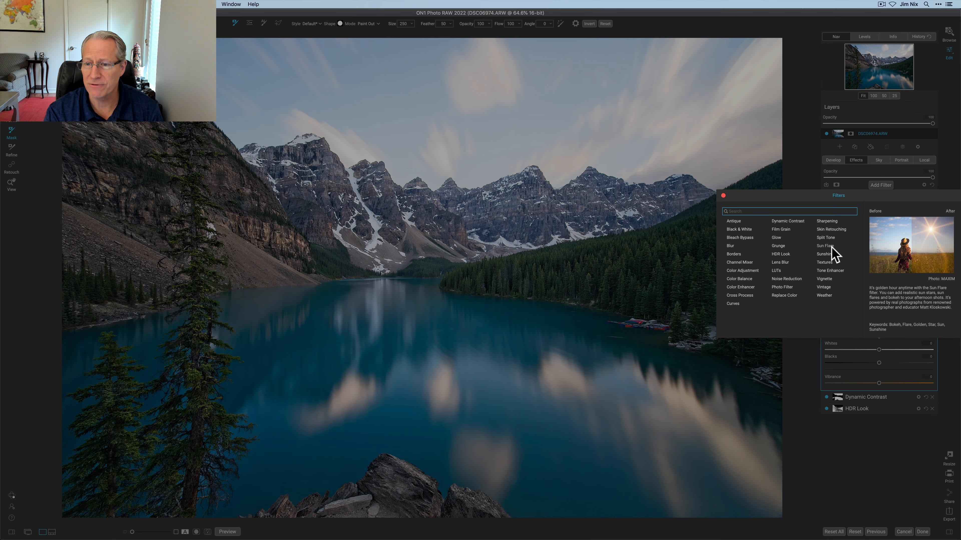
{"action": "left_click", "coordinate": [827, 254]}
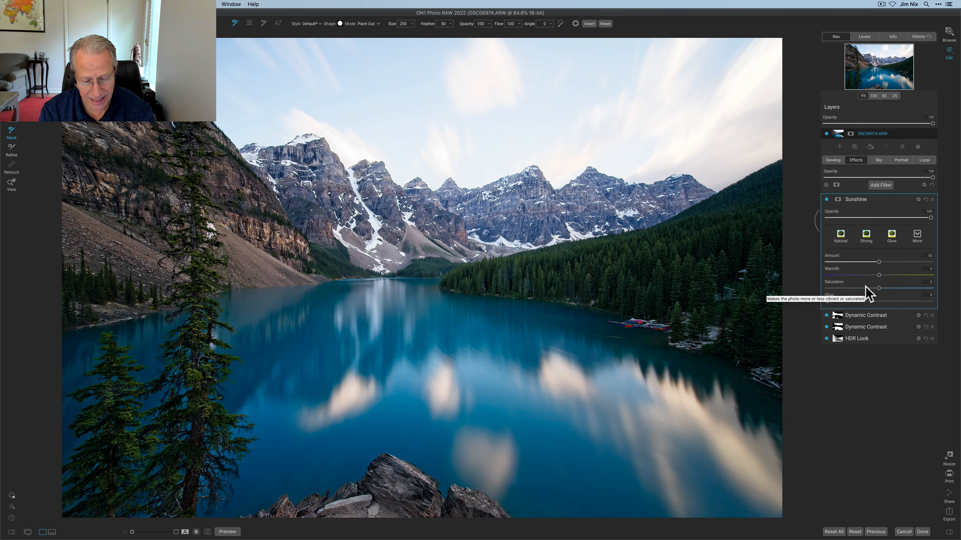
{"action": "left_click_drag", "start_coordinate": [879, 262], "coordinate": [853, 259]}
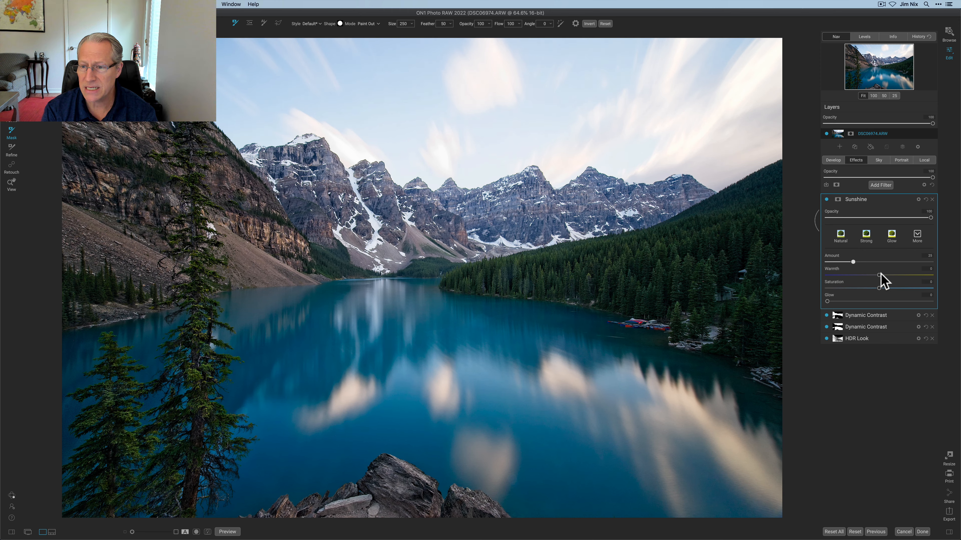
{"action": "left_click_drag", "start_coordinate": [879, 275], "coordinate": [899, 275]}
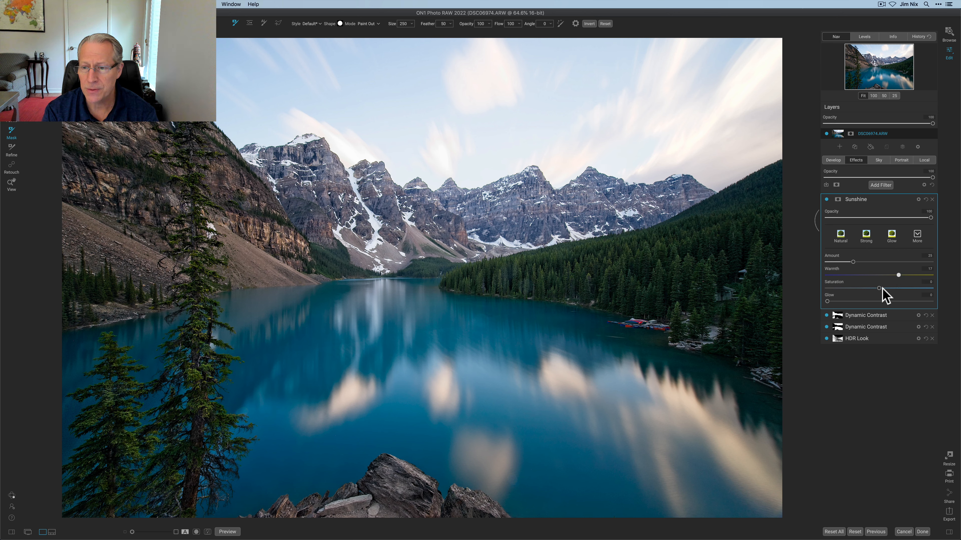
{"action": "left_click_drag", "start_coordinate": [879, 288], "coordinate": [889, 288]}
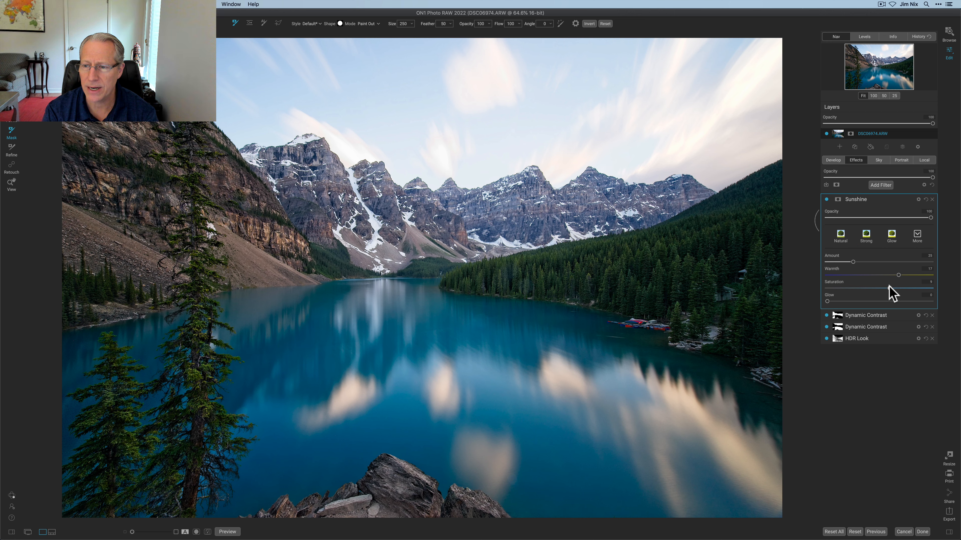
{"action": "left_click", "coordinate": [827, 200]}
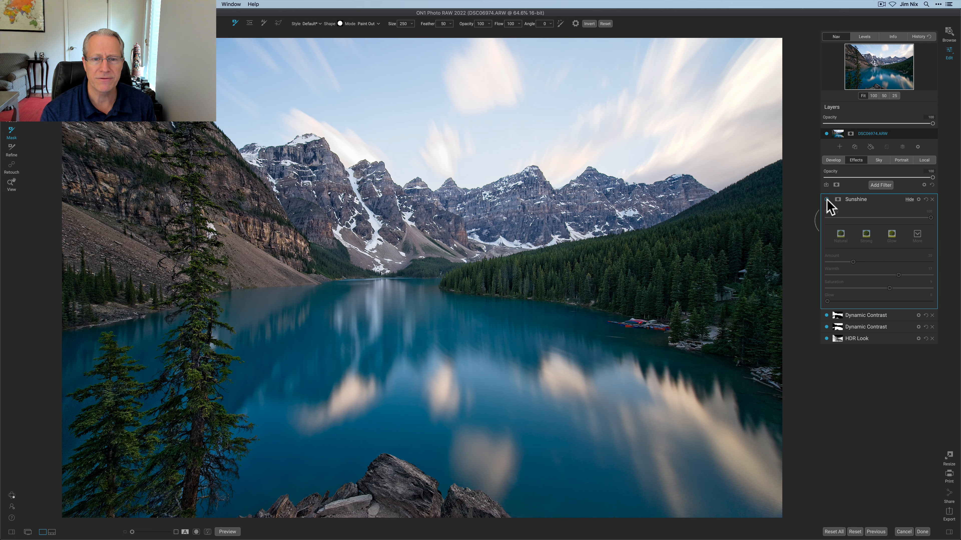
{"action": "left_click", "coordinate": [827, 200]}
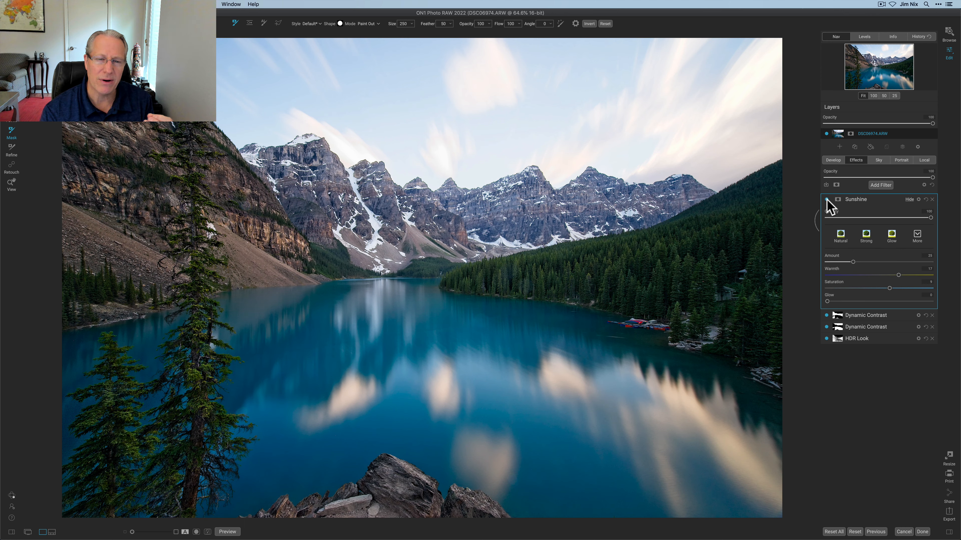
Step: Add a Tone Enhancer filter, raise Contrast to about 7 and Shadows to about 15, lower Highlights and Blacks, and compare it off and on
{"action": "left_click", "coordinate": [880, 186]}
{"action": "left_click", "coordinate": [830, 272]}
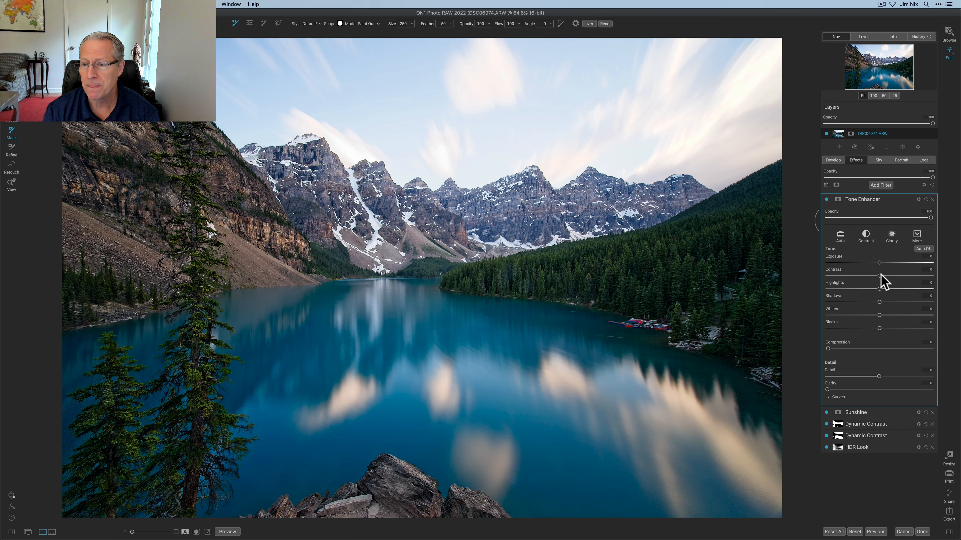
{"action": "left_click_drag", "start_coordinate": [879, 275], "coordinate": [851, 288]}
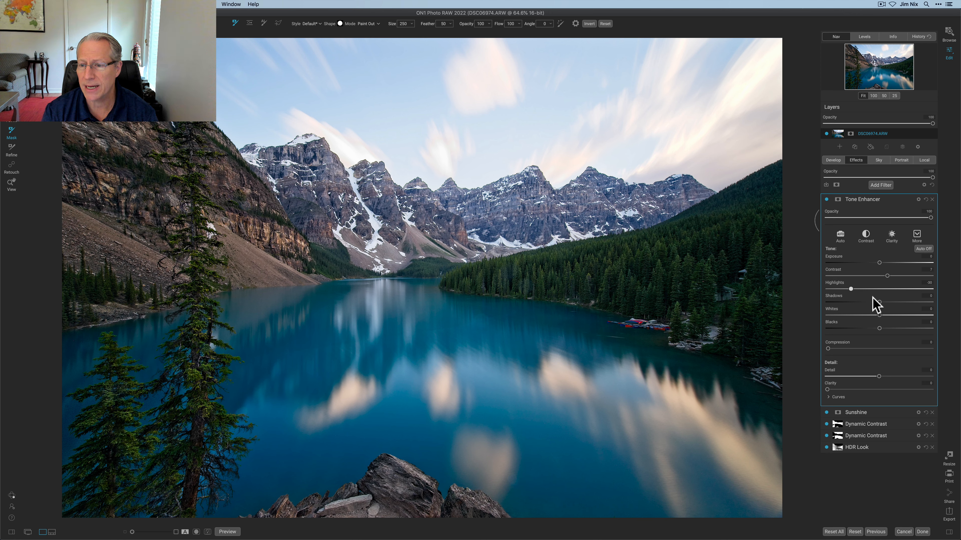
{"action": "left_click_drag", "start_coordinate": [879, 302], "coordinate": [896, 302]}
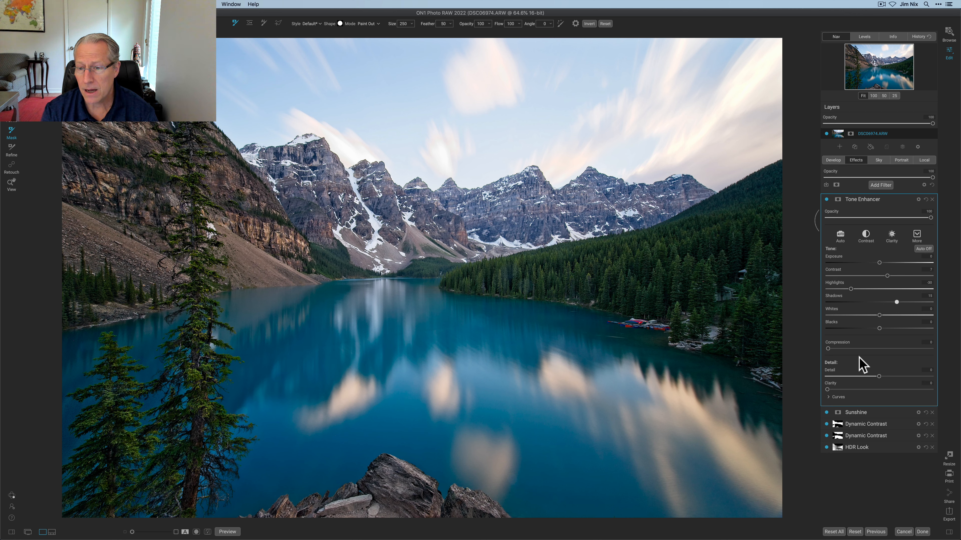
{"action": "left_click_drag", "start_coordinate": [876, 328], "coordinate": [873, 328]}
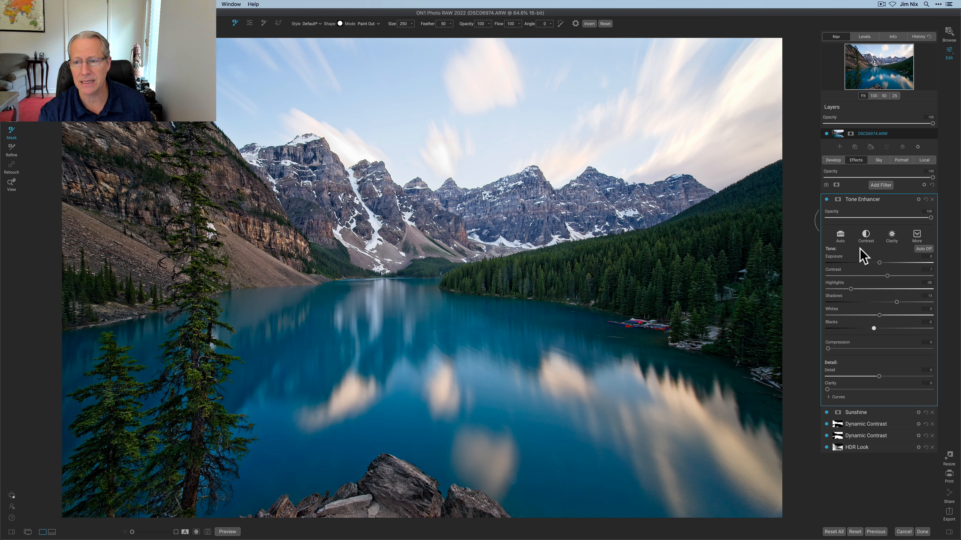
{"action": "left_click", "coordinate": [826, 200]}
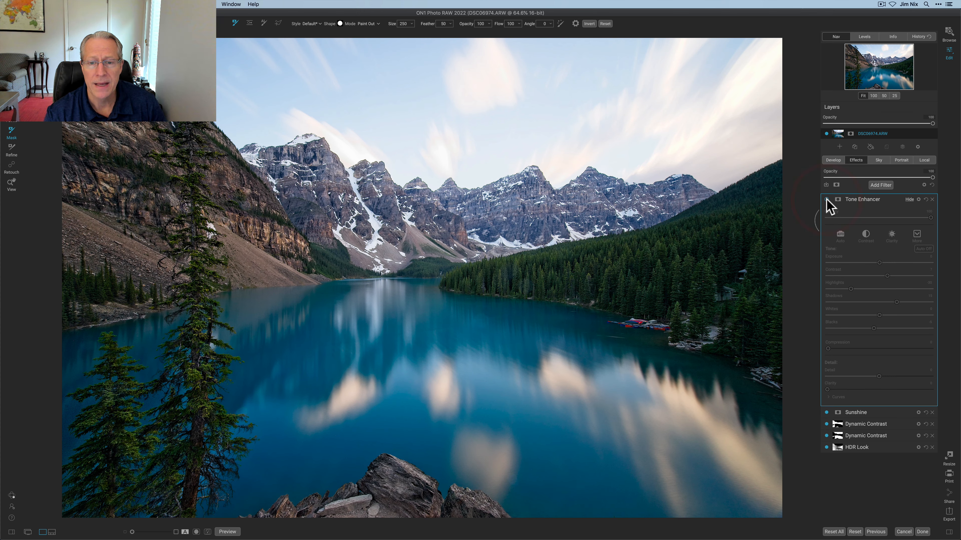
{"action": "left_click", "coordinate": [826, 200]}
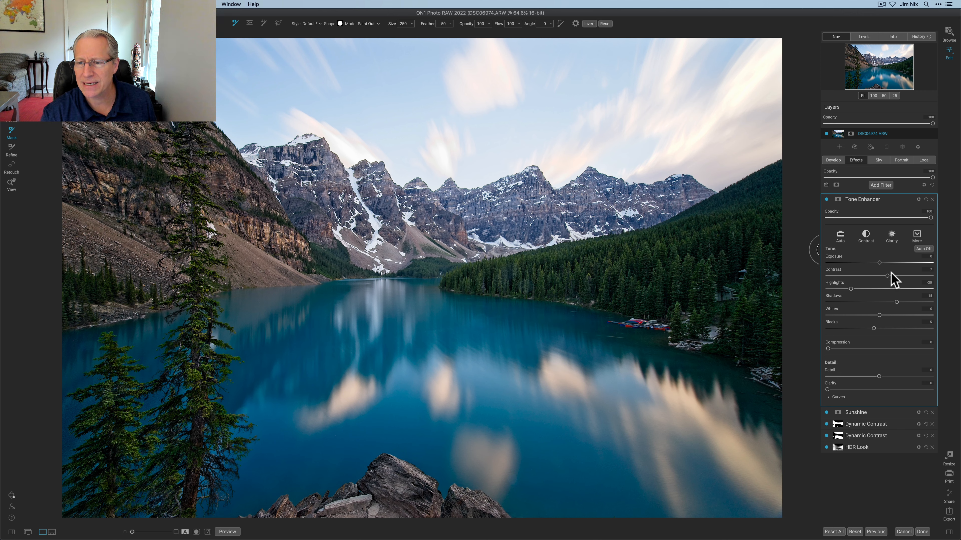
Step: Set the Tone Enhancer's Contrast to about 15 and Exposure to about -0.2, and compare the photo with the filter off and on
{"action": "left_click_drag", "start_coordinate": [891, 276], "coordinate": [896, 276]}
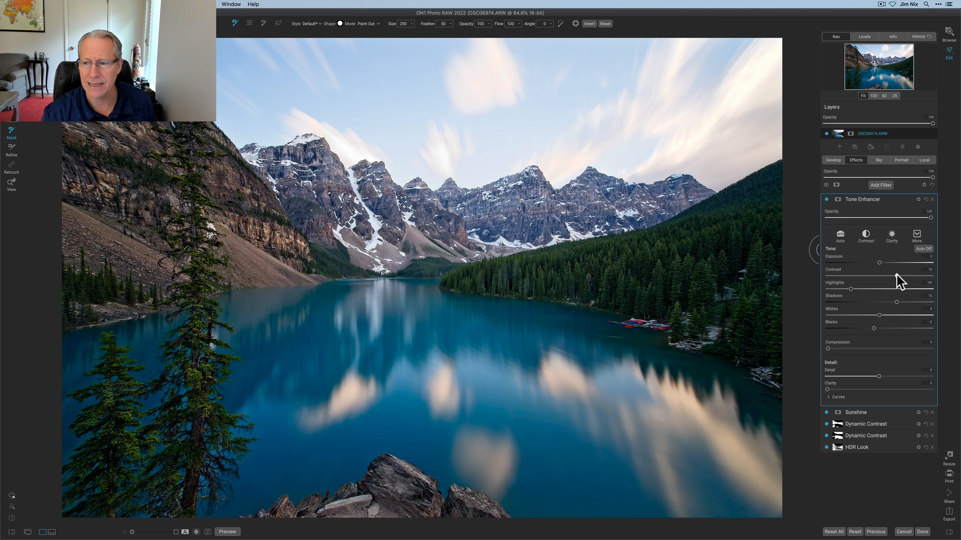
{"action": "left_click_drag", "start_coordinate": [879, 262], "coordinate": [878, 263]}
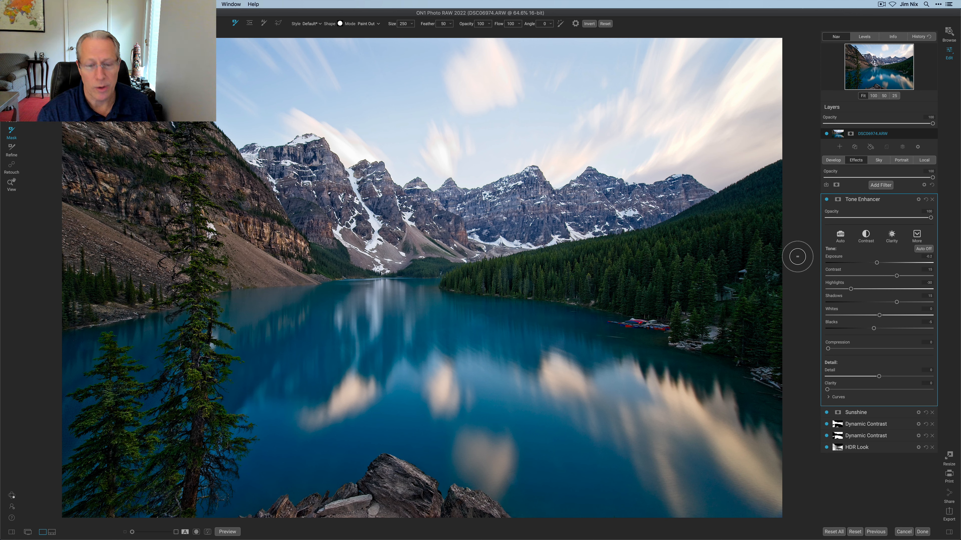
{"action": "key", "text": "z"}
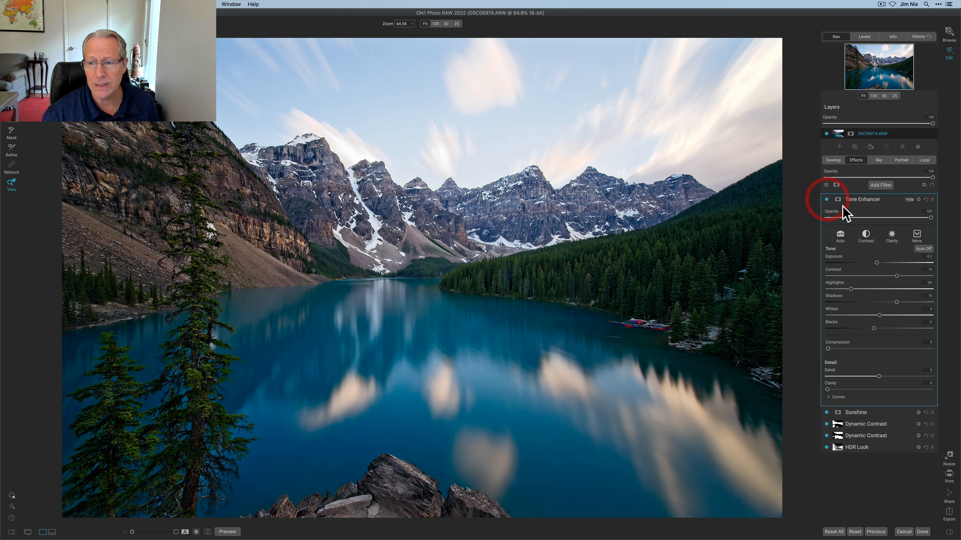
{"action": "left_click", "coordinate": [827, 199]}
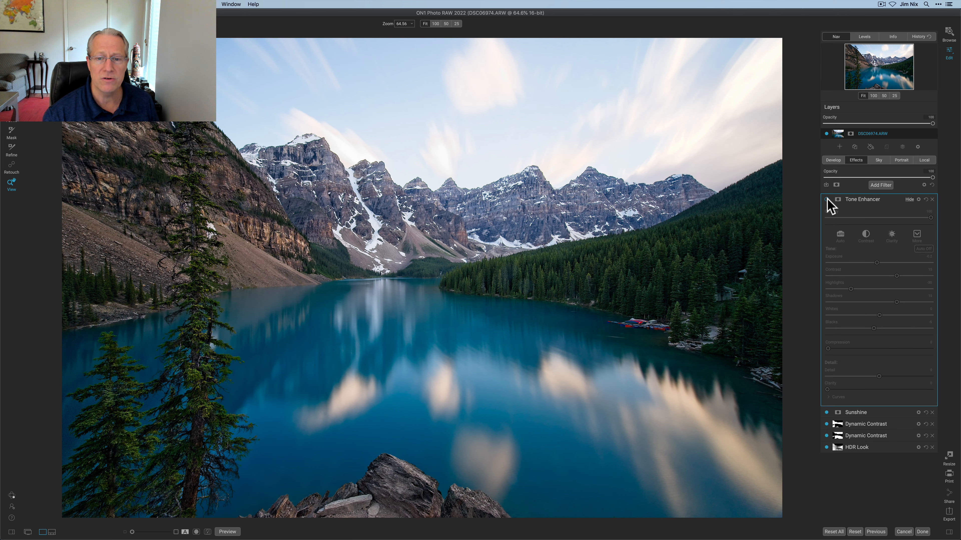
{"action": "left_click", "coordinate": [825, 200]}
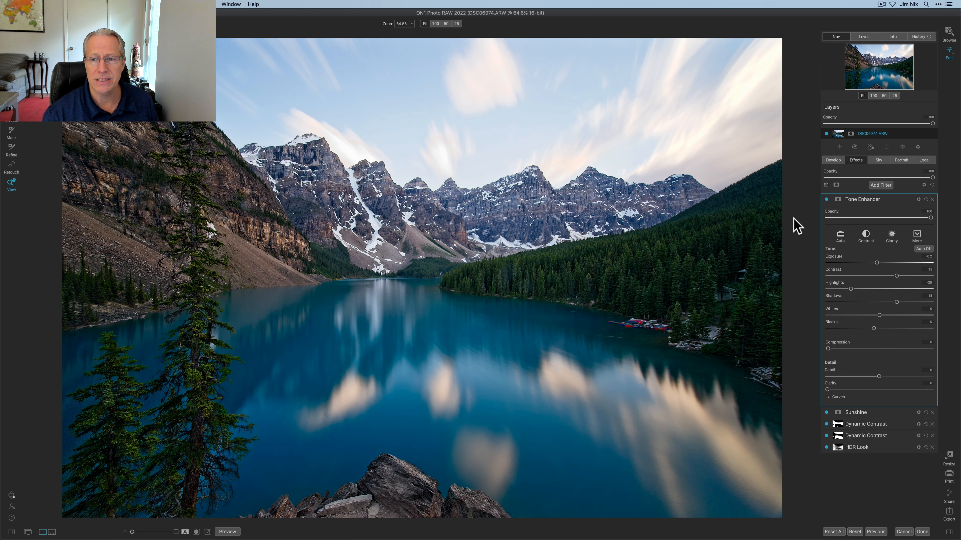
Step: Collapse the Tone Enhancer settings and compare the fully edited photo with the original
{"action": "left_click", "coordinate": [862, 199]}
{"action": "key", "text": "backslash"}
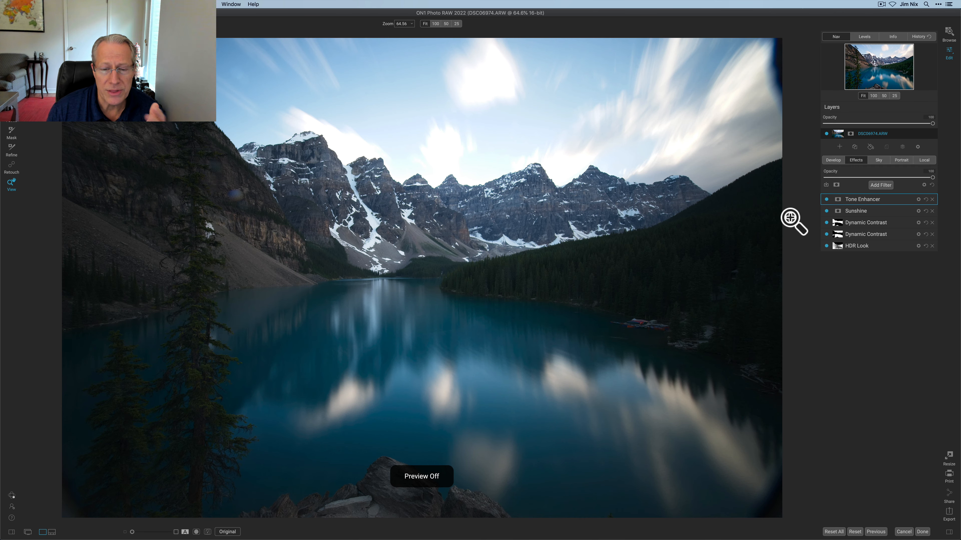
{"action": "key", "text": "backslash"}
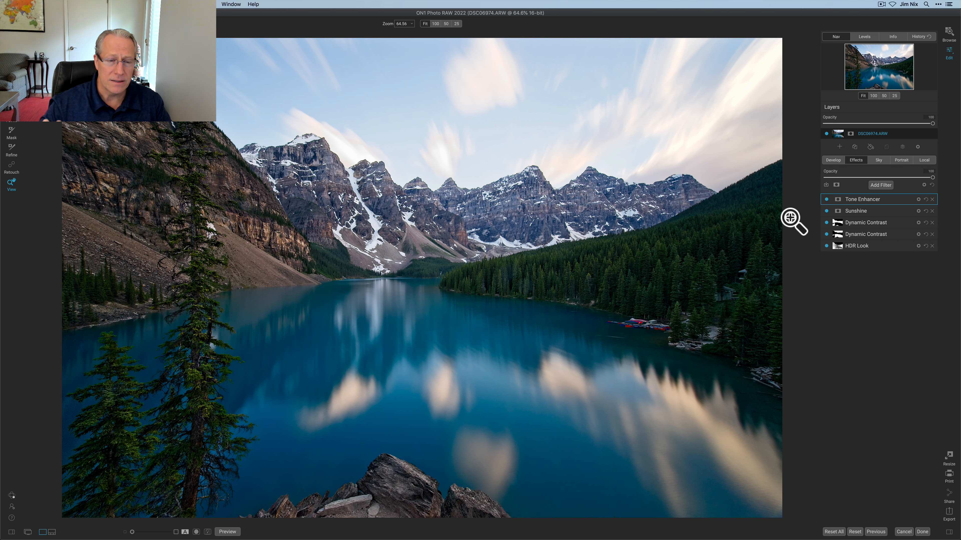